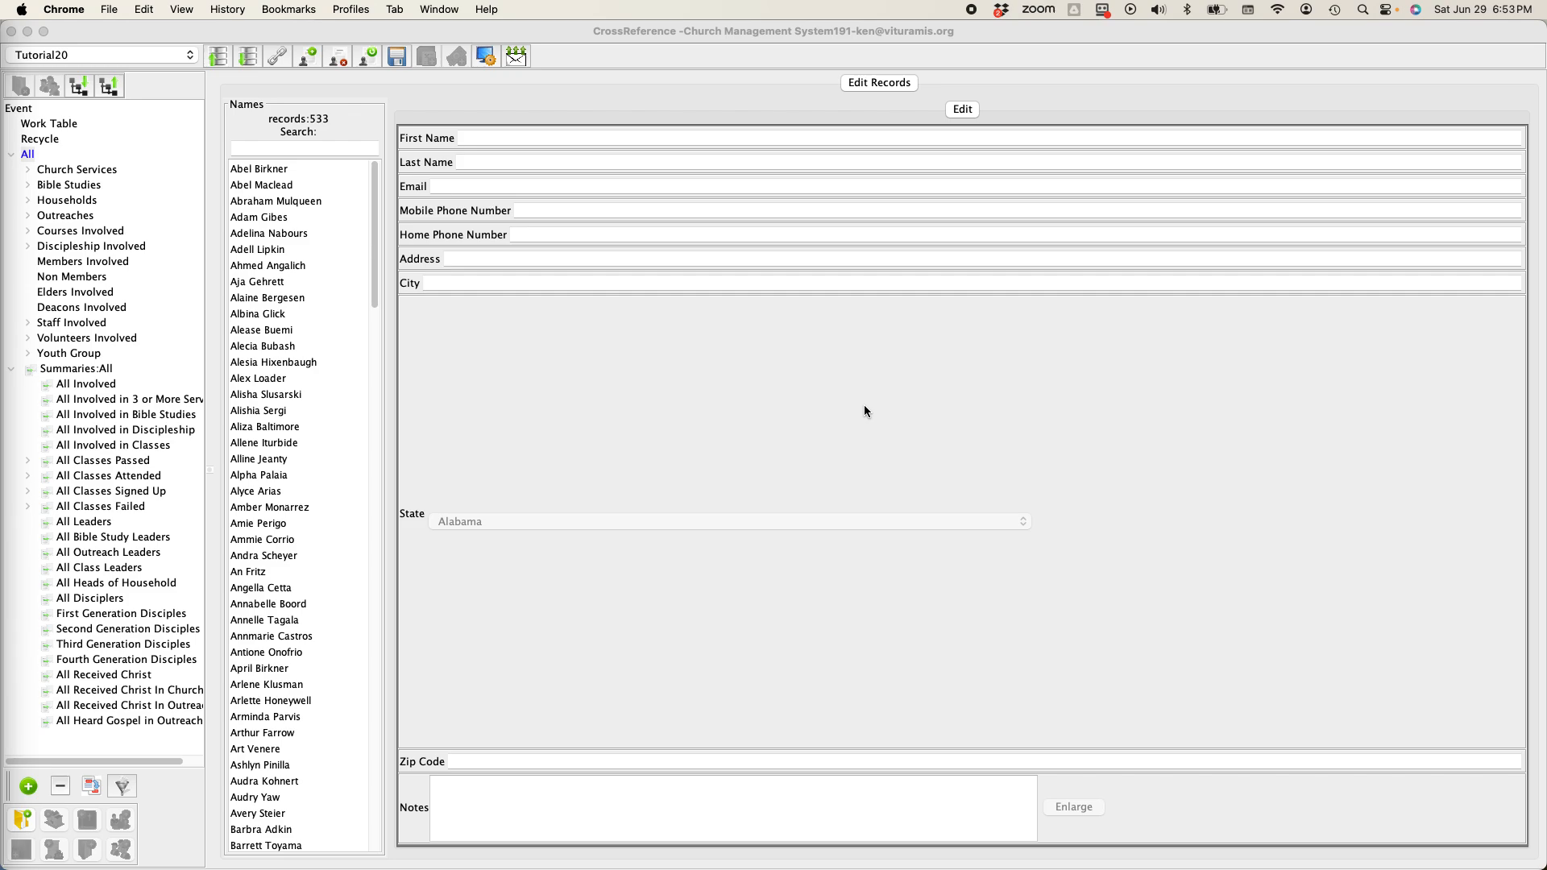
- Subtract everyone in the Bible Studies group from the people in the Work Table
{"action": "left_click", "coordinate": [55, 188]}
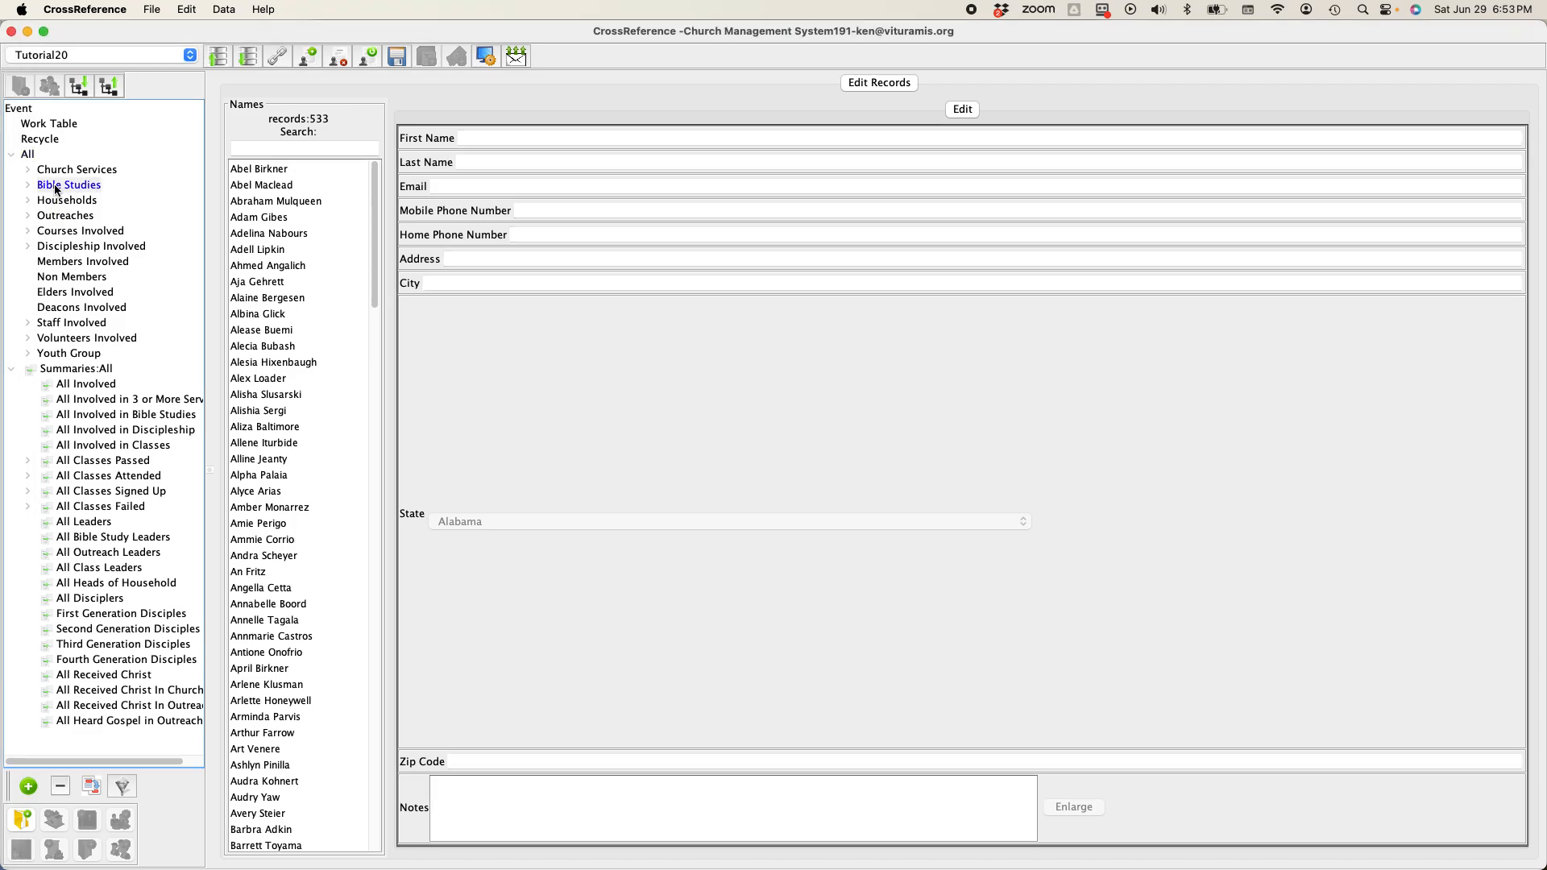
{"action": "left_click", "coordinate": [59, 788]}
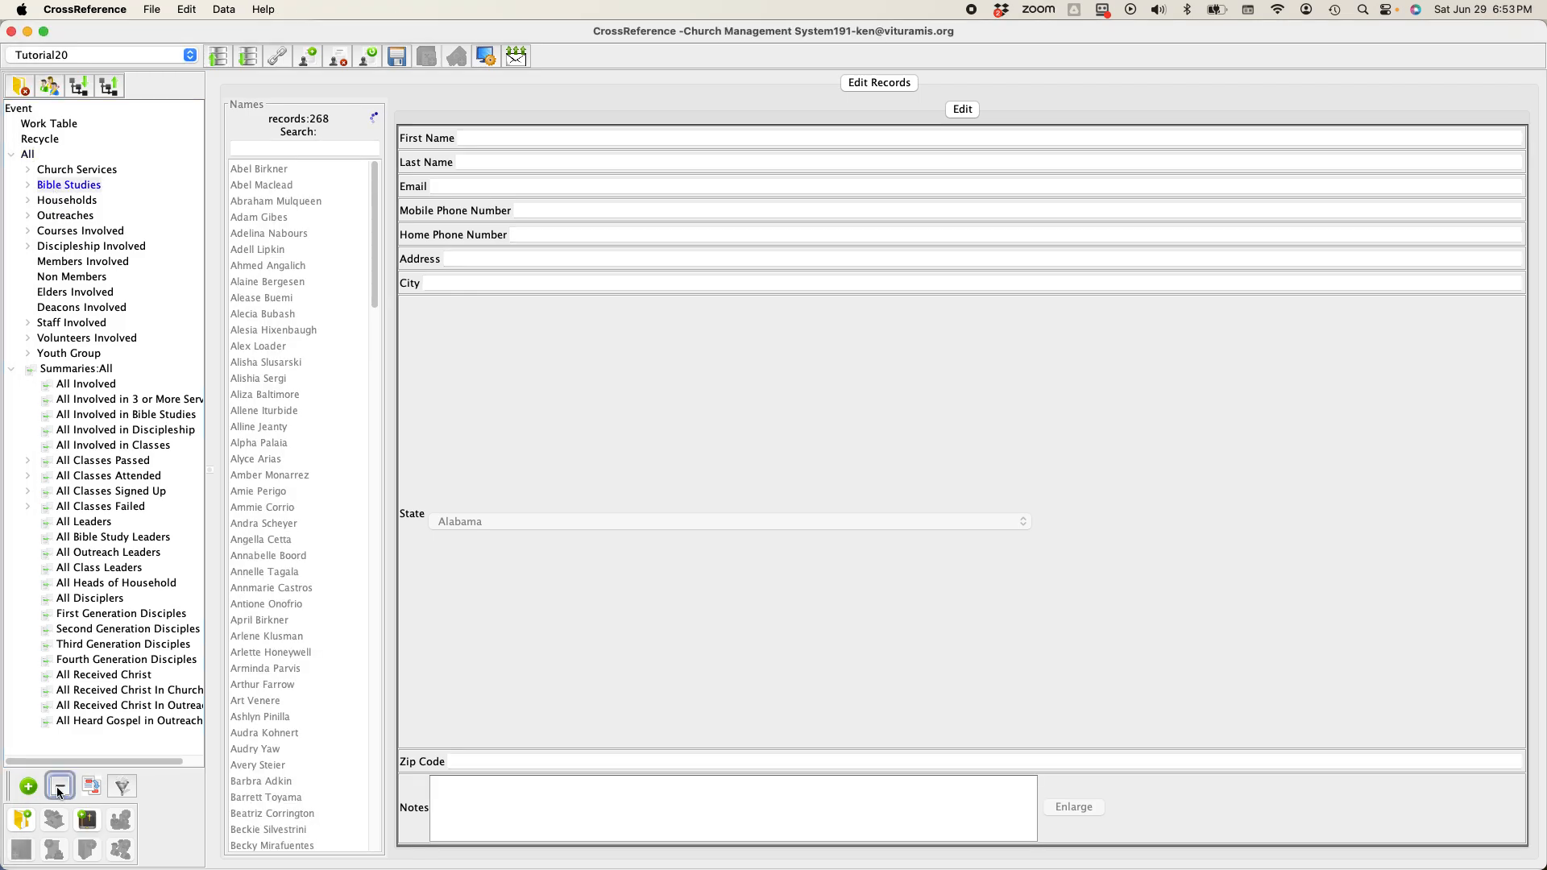
{"action": "left_click", "coordinate": [137, 422]}
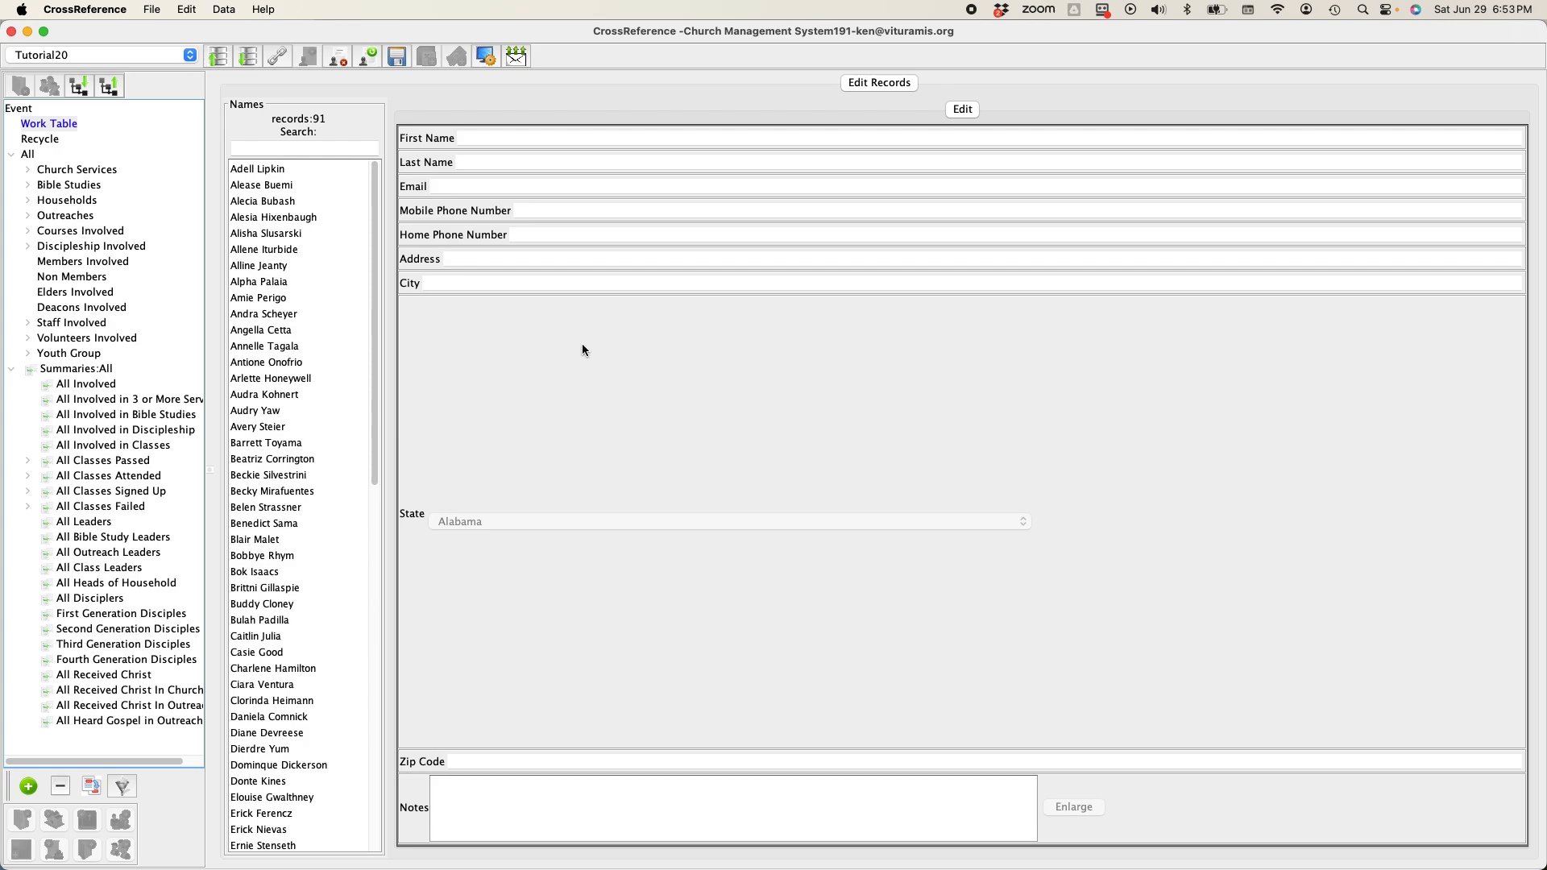
- Open a new email composition for the people in the Work Table
{"action": "left_click", "coordinate": [517, 59]}
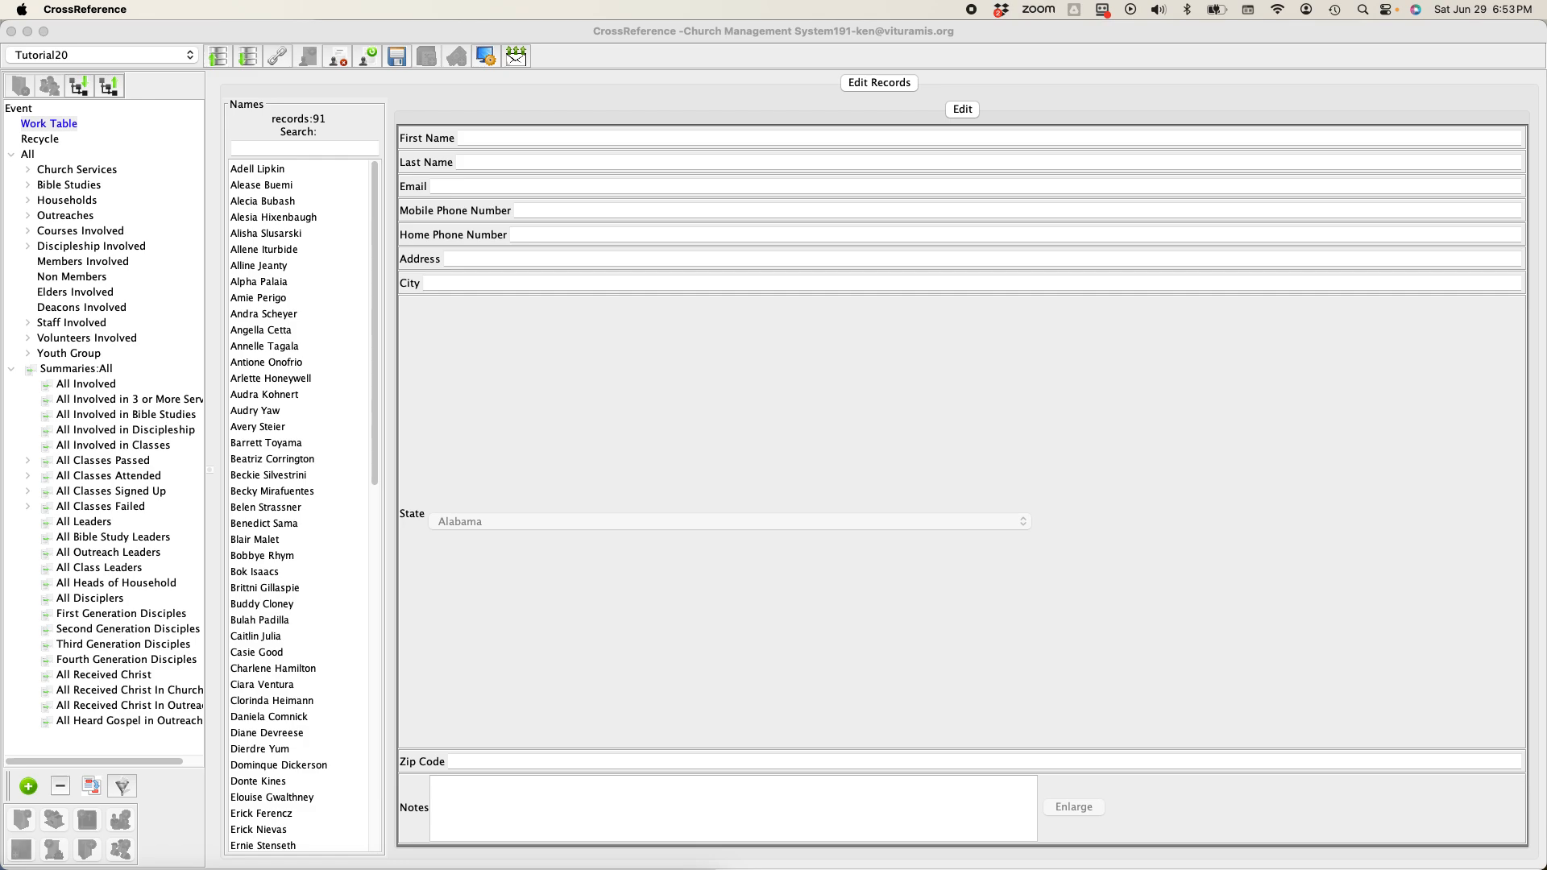
{"action": "left_click_drag", "start_coordinate": [449, 691], "coordinate": [395, 128]}
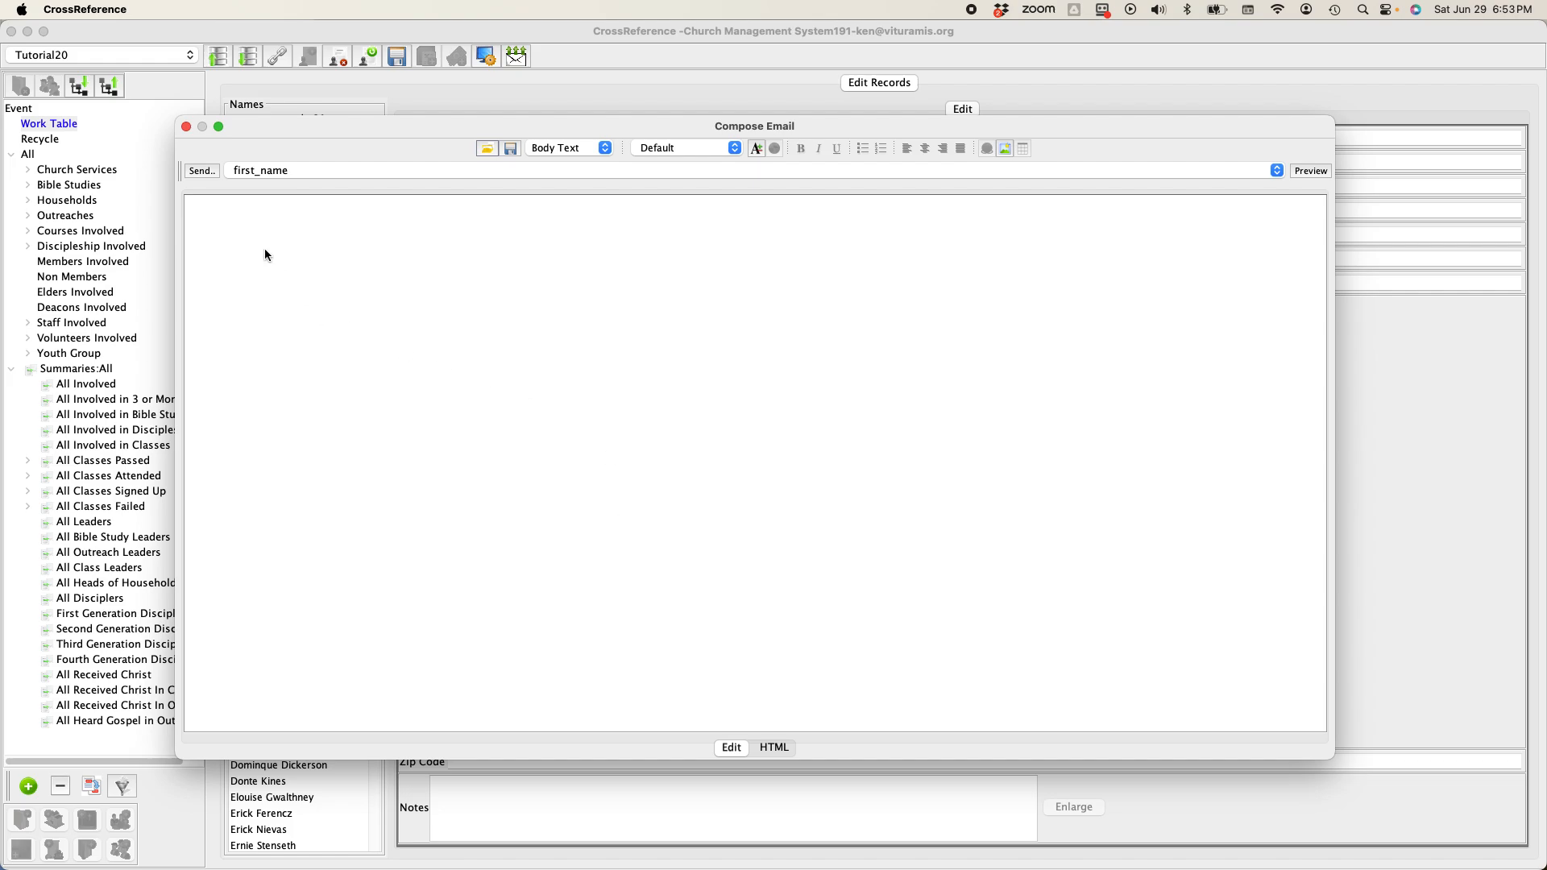
{"action": "left_click", "coordinate": [205, 212]}
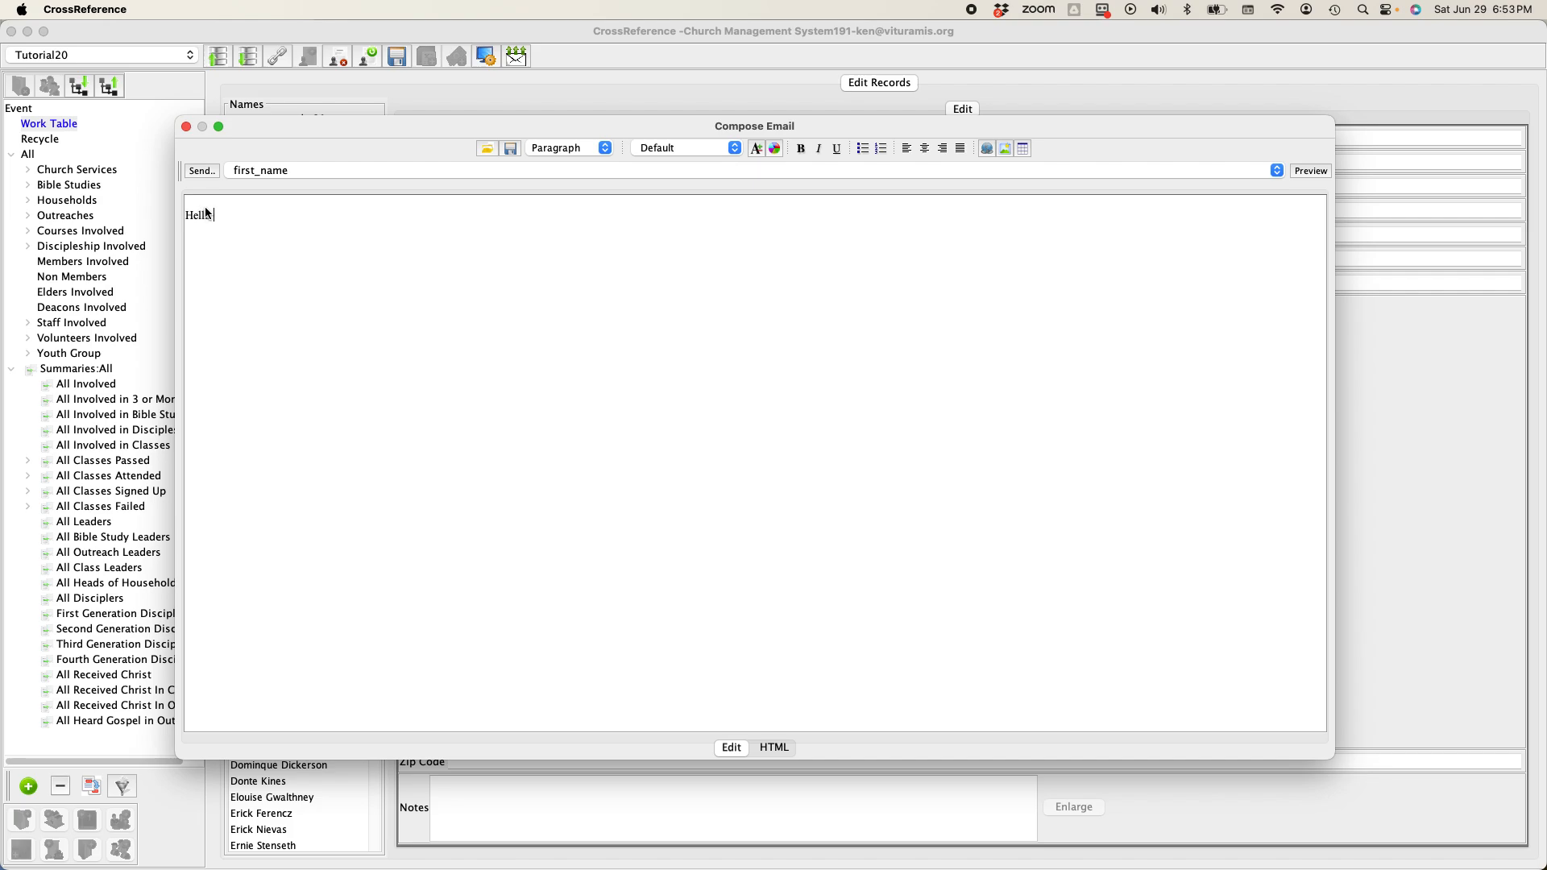
{"action": "left_click", "coordinate": [415, 170]}
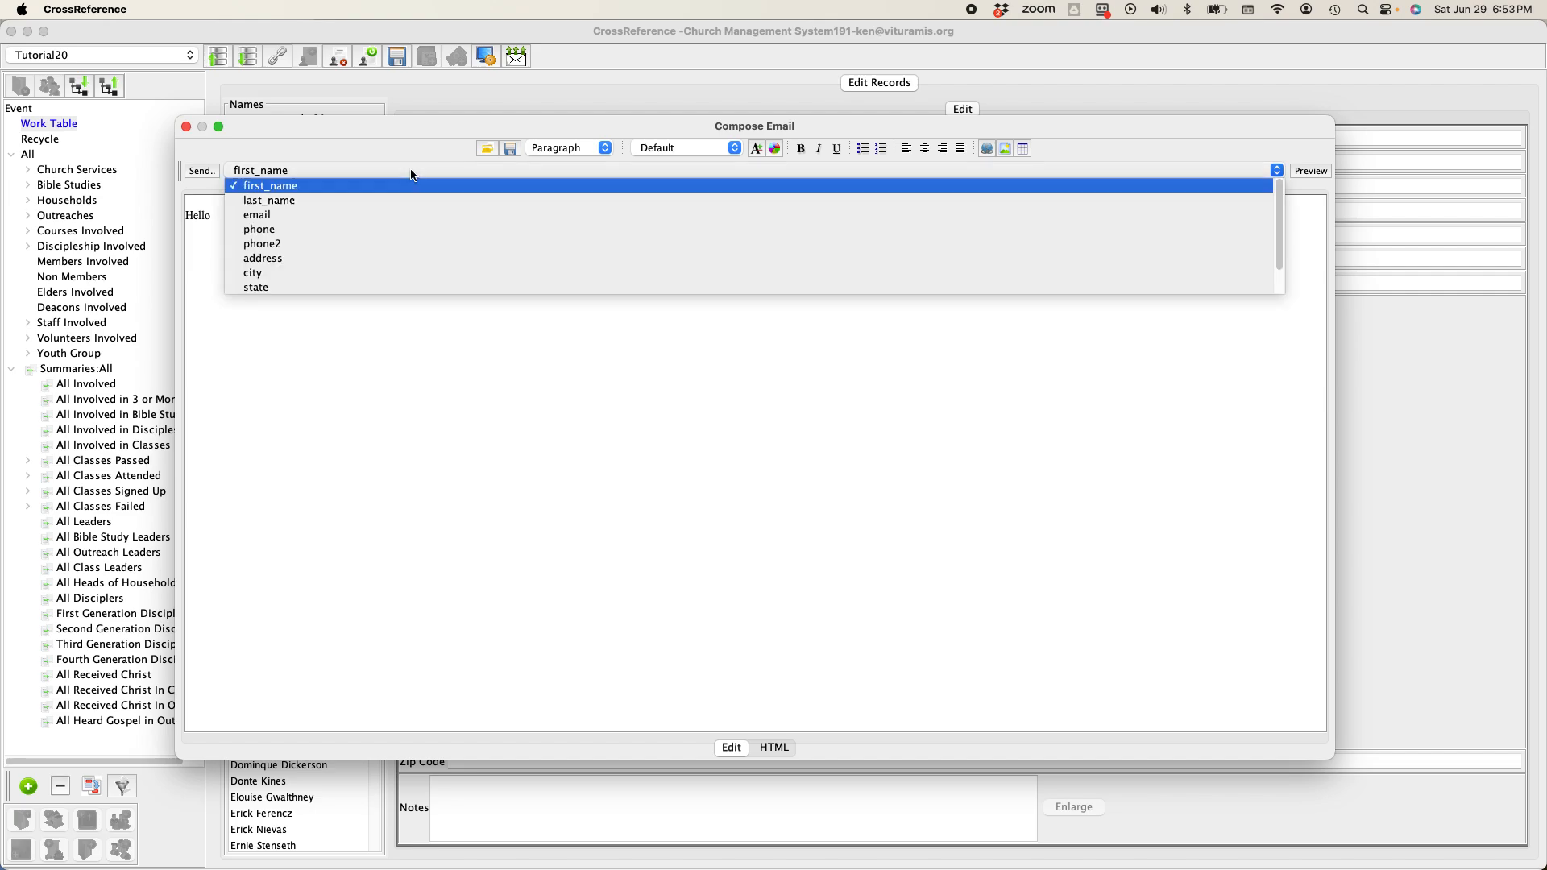
{"action": "left_click", "coordinate": [331, 187]}
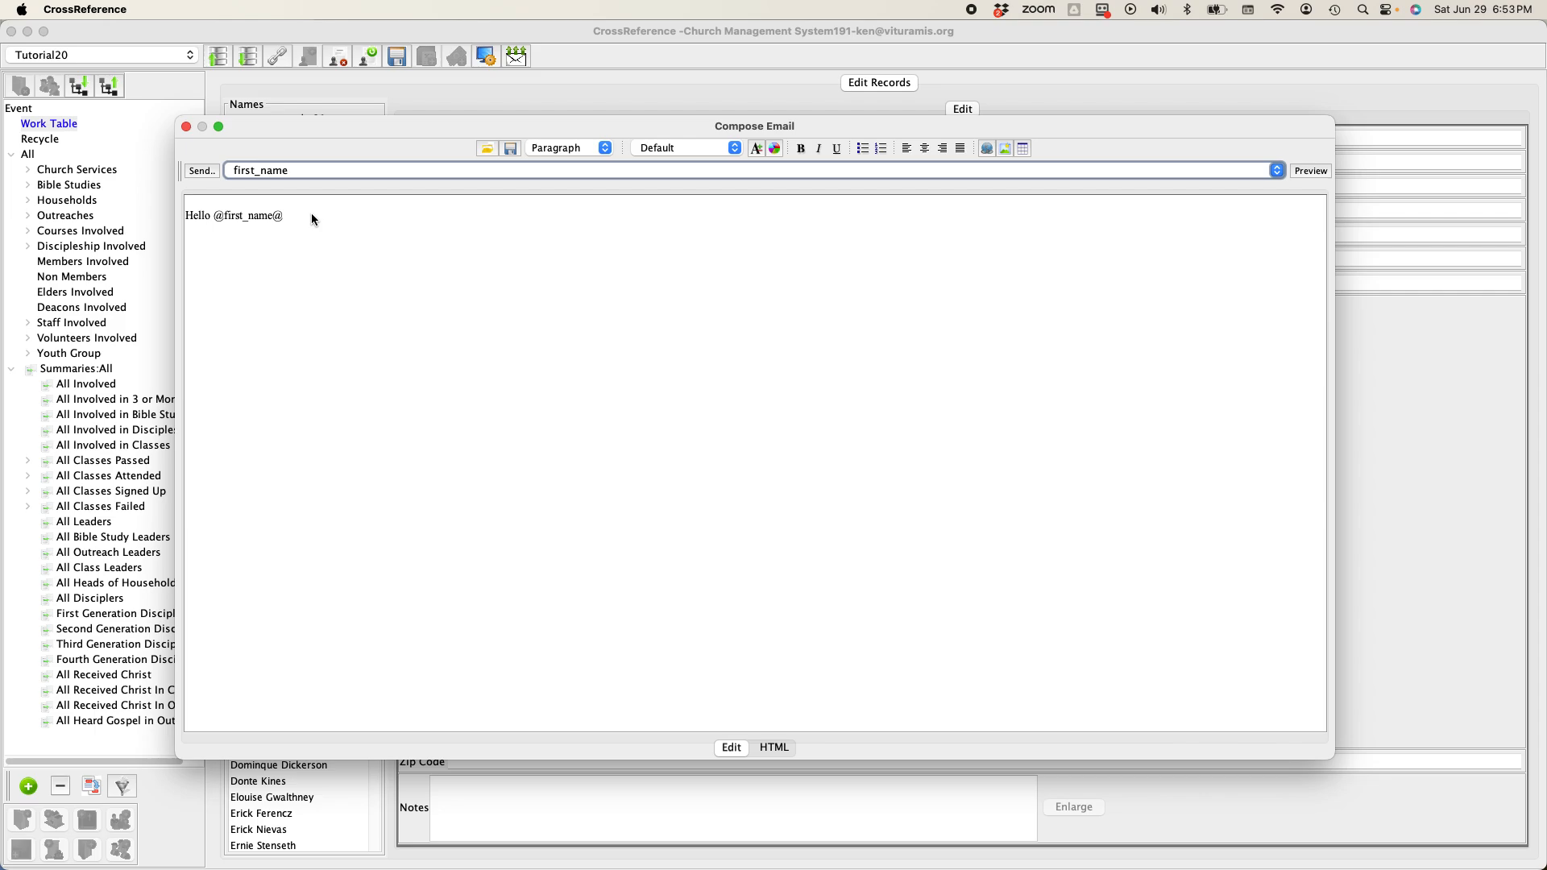
{"action": "left_click", "coordinate": [289, 216]}
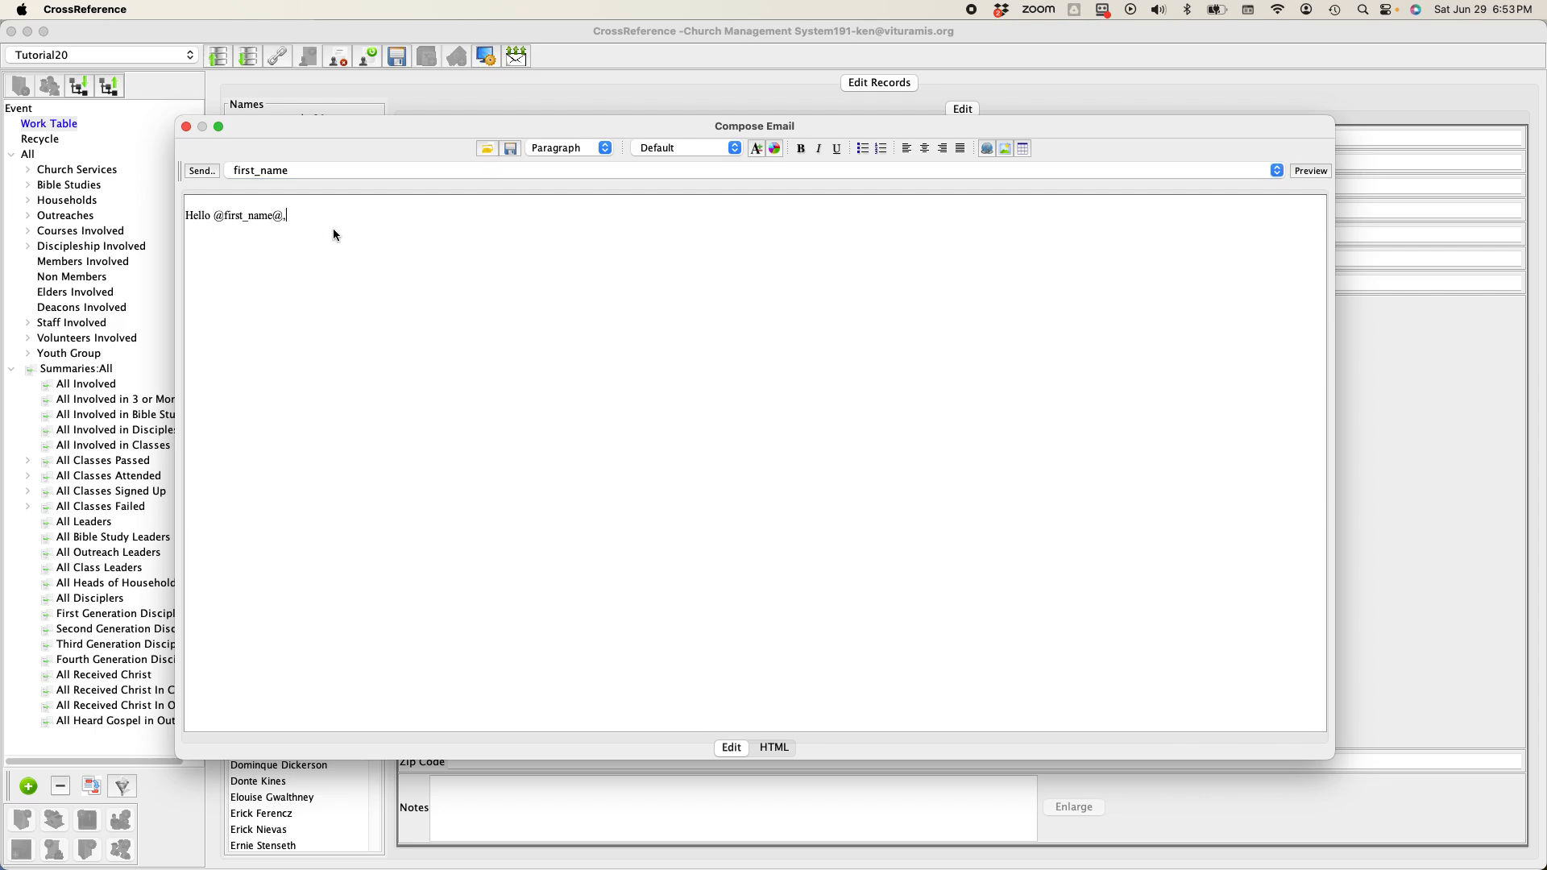
{"action": "left_click_drag", "start_coordinate": [322, 215], "coordinate": [231, 214]}
{"action": "key", "text": "BackSpace"}
- Load "attenders without Bible Studies but with Classes.html" from the Solid Ground Segmented Emails folder into the email
{"action": "left_click", "coordinate": [486, 151]}
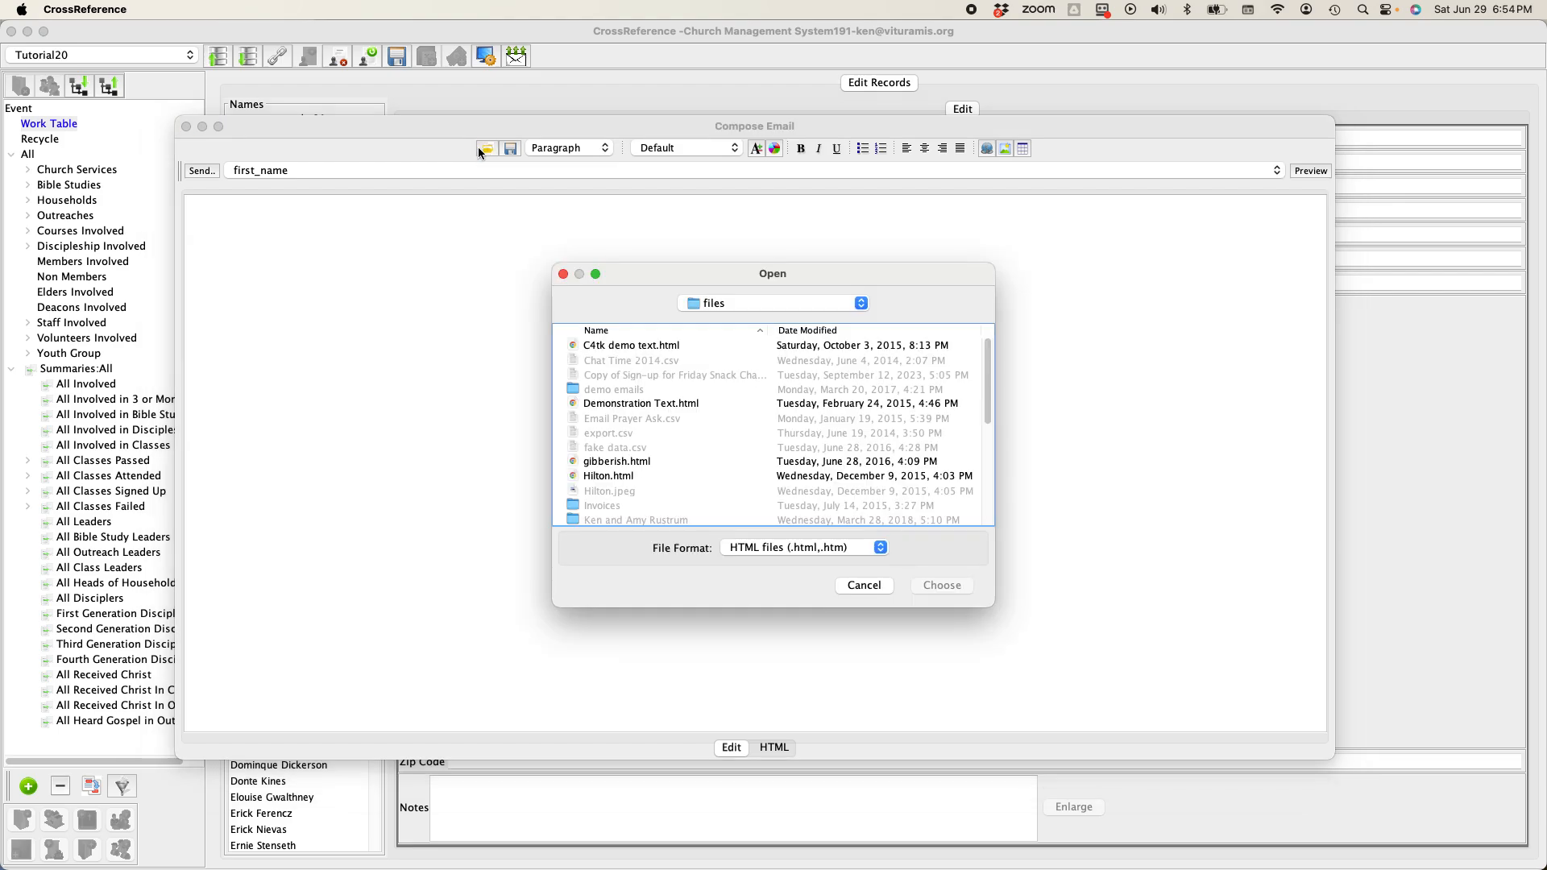
{"action": "scroll", "coordinate": [587, 485], "scroll_direction": "down", "scroll_amount": 10}
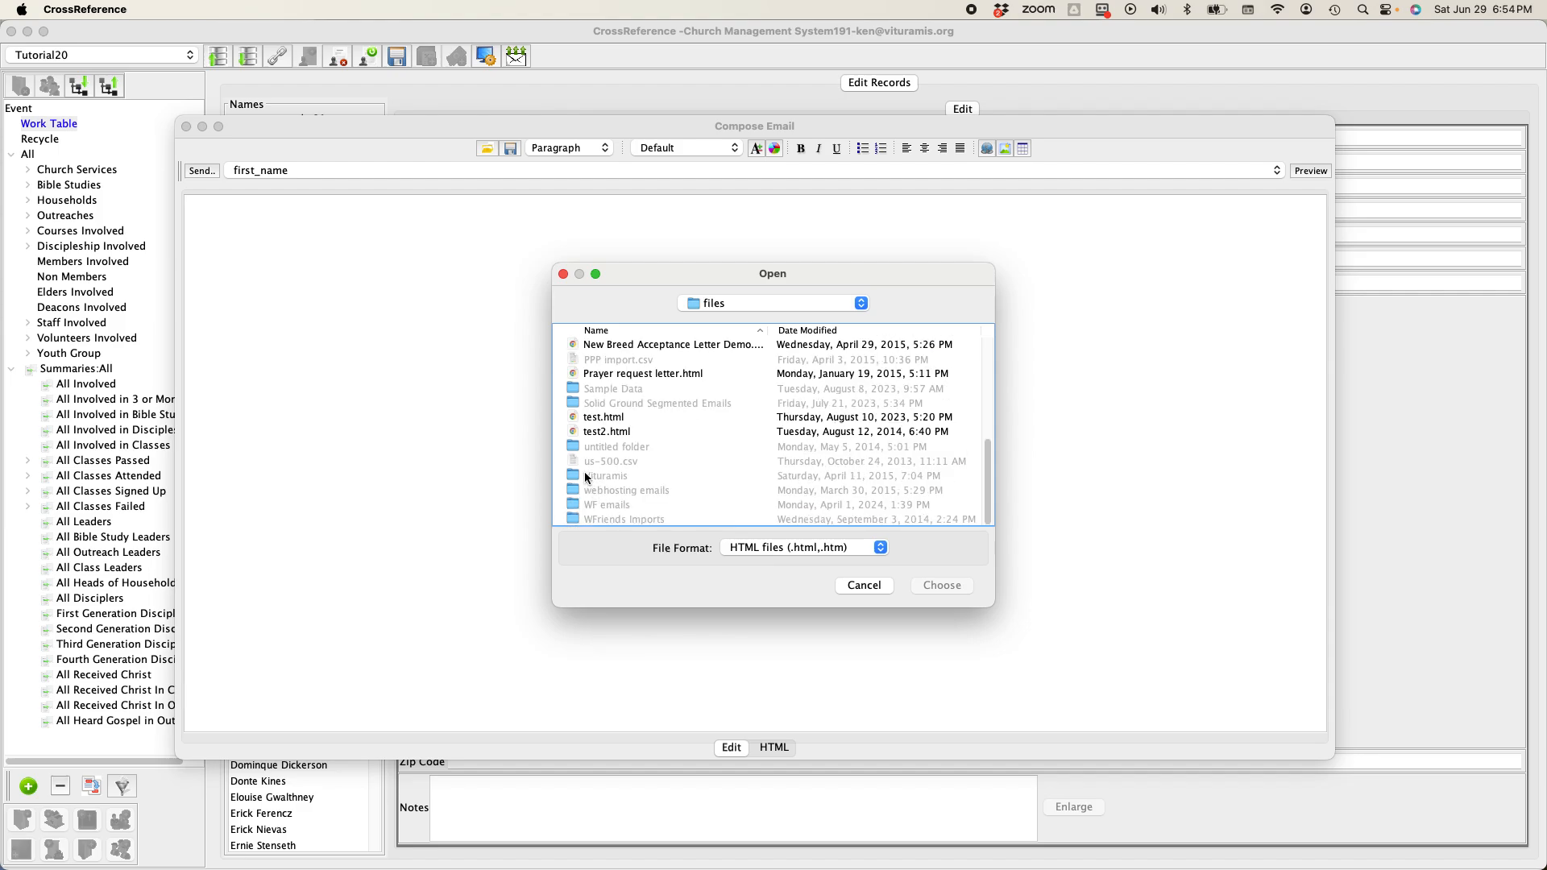
{"action": "double_click", "coordinate": [572, 404]}
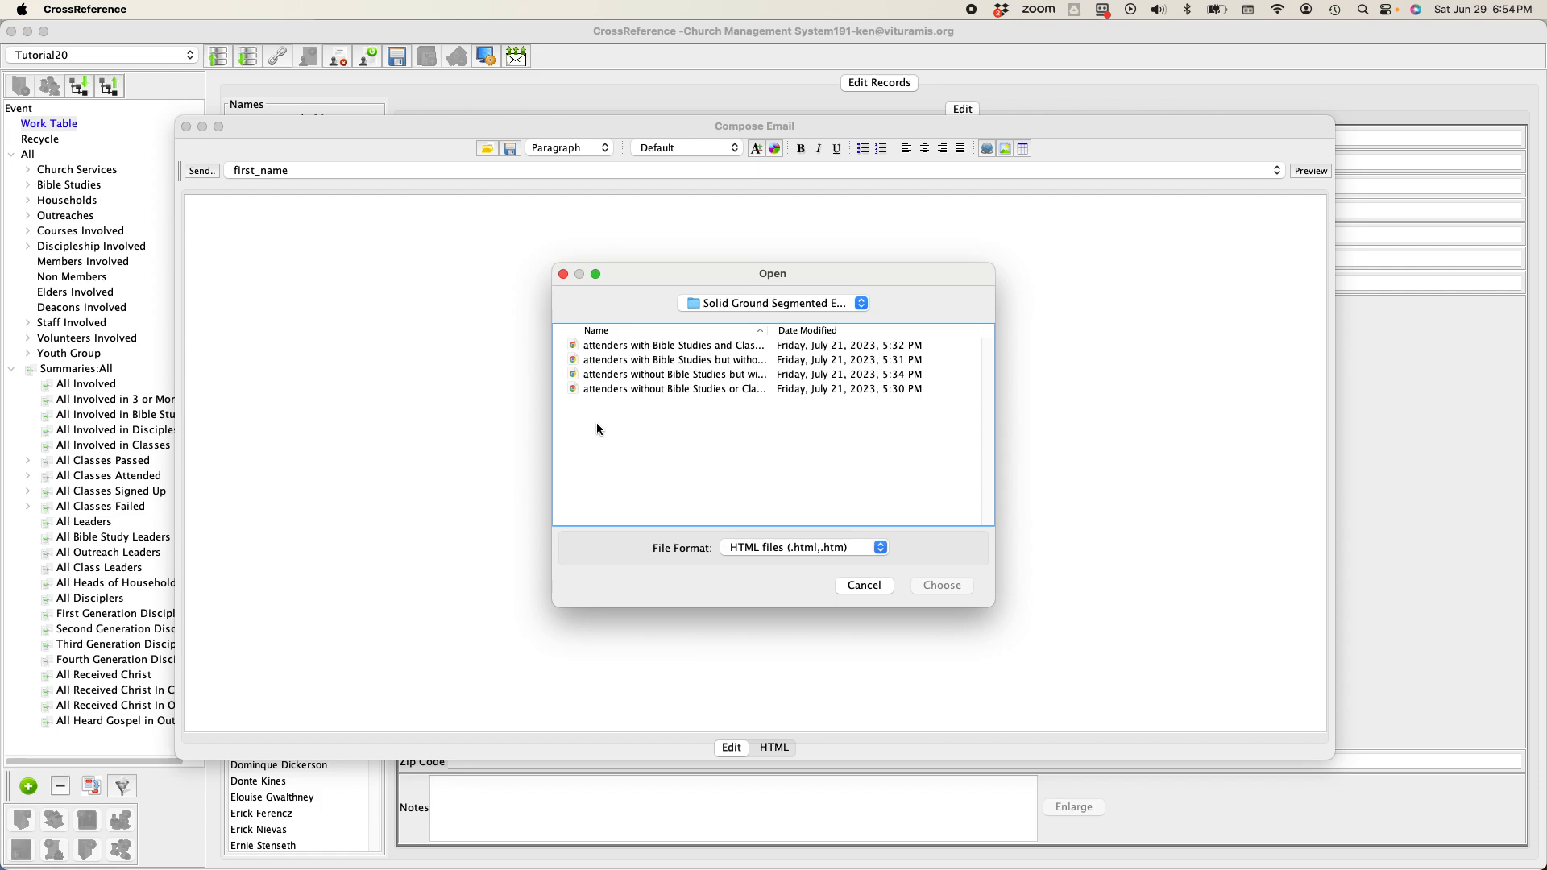
{"action": "left_click", "coordinate": [657, 375]}
{"action": "left_click_drag", "start_coordinate": [767, 331], "coordinate": [834, 331]}
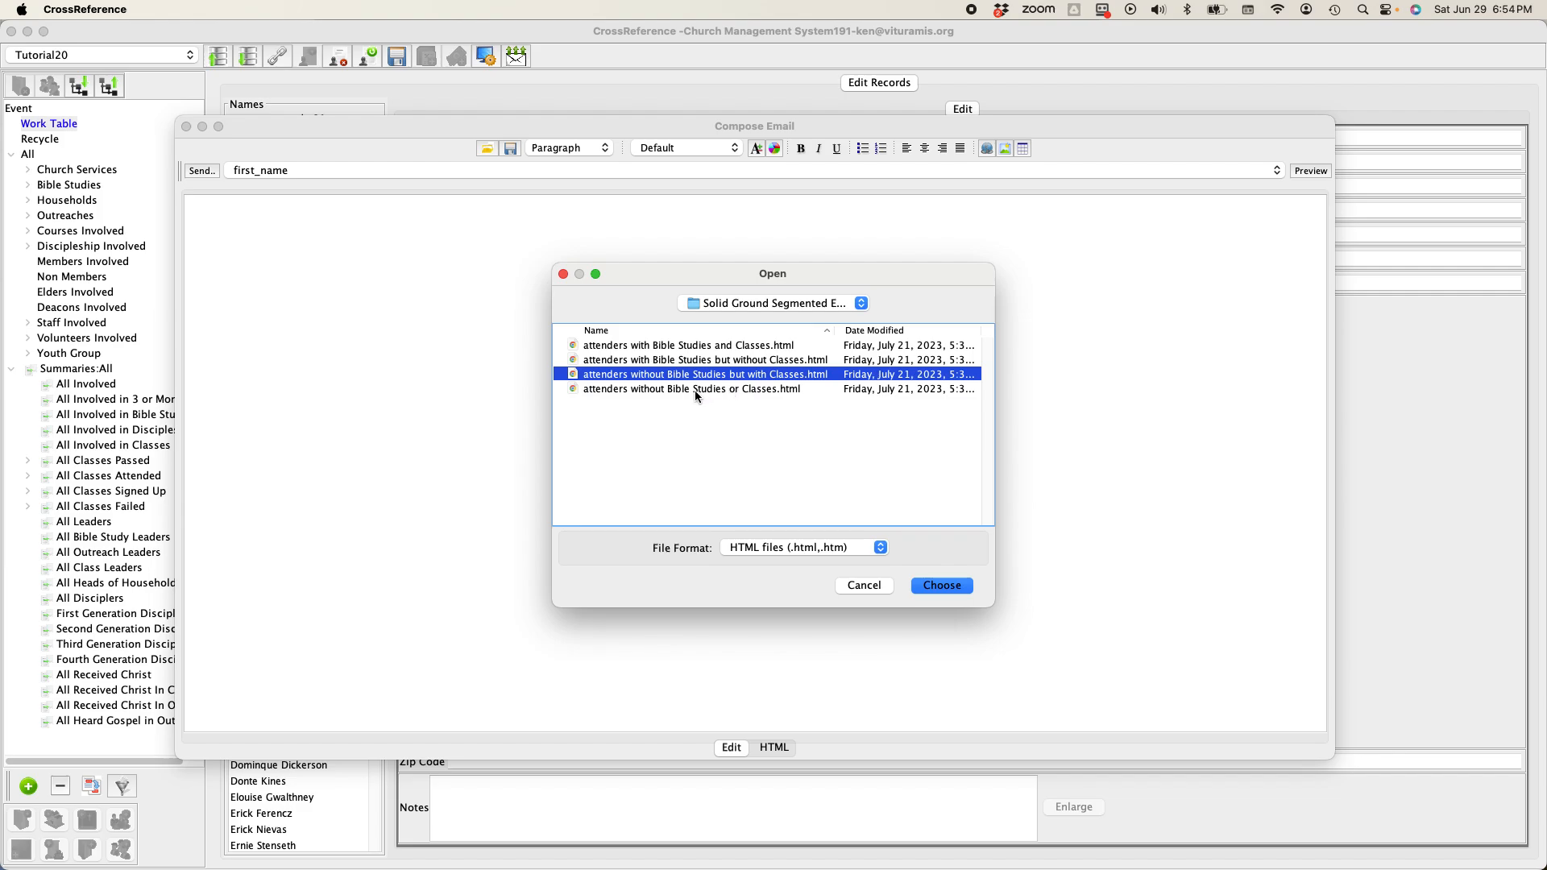
{"action": "left_click", "coordinate": [943, 585]}
- Read through the loaded email from the greeting and Bible Studies section to the service times and signature
{"action": "scroll", "coordinate": [706, 486], "scroll_direction": "up", "scroll_amount": 3}
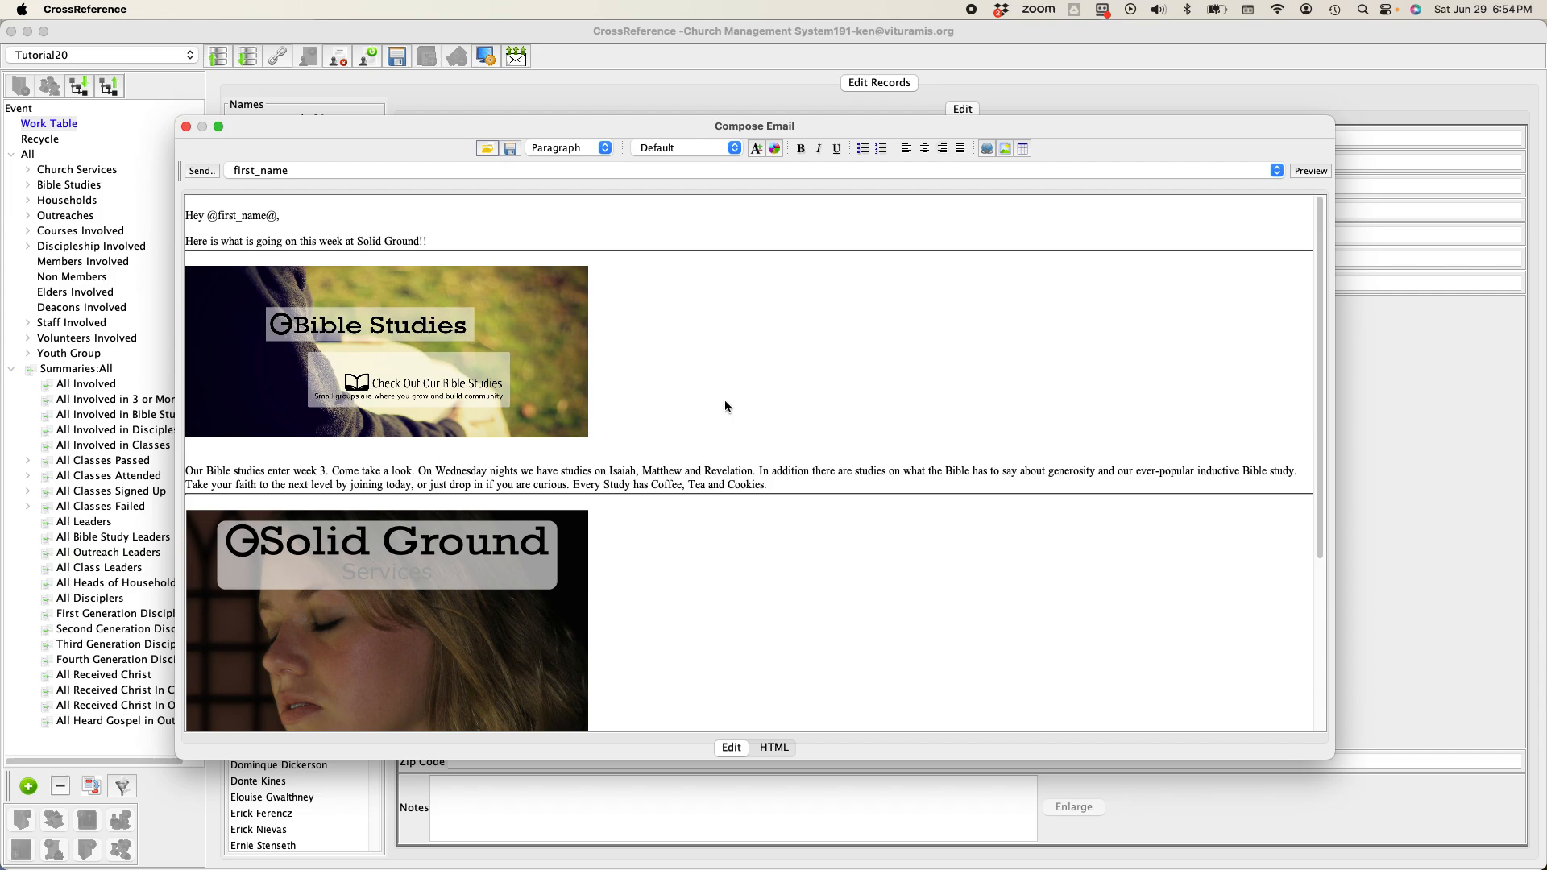
{"action": "scroll", "coordinate": [727, 403], "scroll_direction": "down", "scroll_amount": 5}
{"action": "scroll", "coordinate": [725, 411], "scroll_direction": "up", "scroll_amount": 5}
{"action": "scroll", "coordinate": [723, 420], "scroll_direction": "down", "scroll_amount": 5}
{"action": "scroll", "coordinate": [724, 422], "scroll_direction": "up", "scroll_amount": 5}
{"action": "scroll", "coordinate": [713, 434], "scroll_direction": "down", "scroll_amount": 3}
{"action": "scroll", "coordinate": [713, 439], "scroll_direction": "down", "scroll_amount": 3}
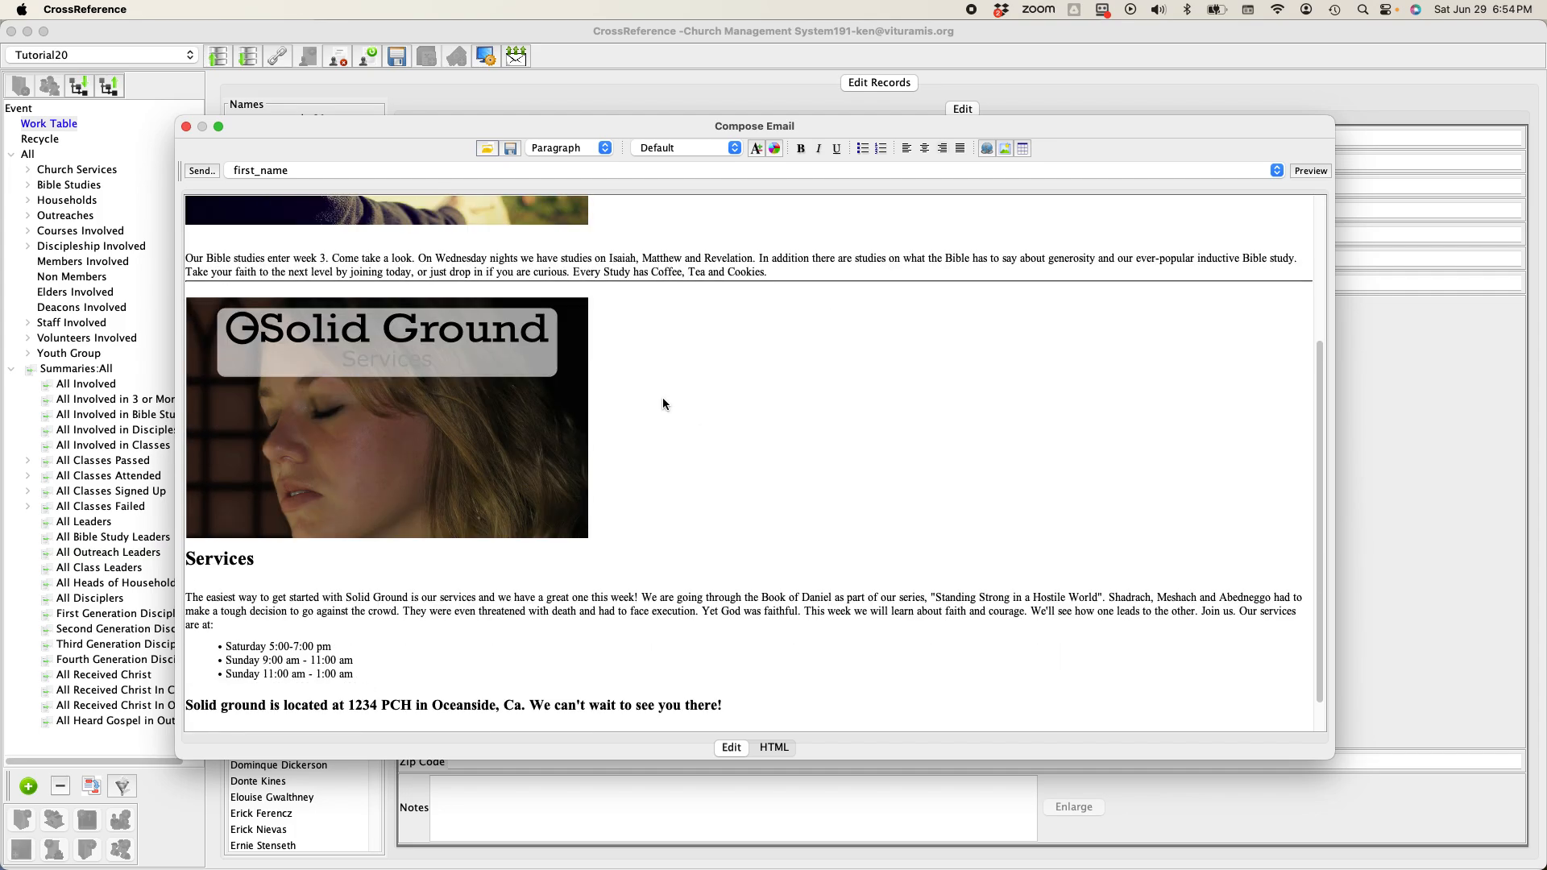
{"action": "scroll", "coordinate": [669, 403], "scroll_direction": "down", "scroll_amount": 2}
{"action": "scroll", "coordinate": [689, 414], "scroll_direction": "up", "scroll_amount": 8}
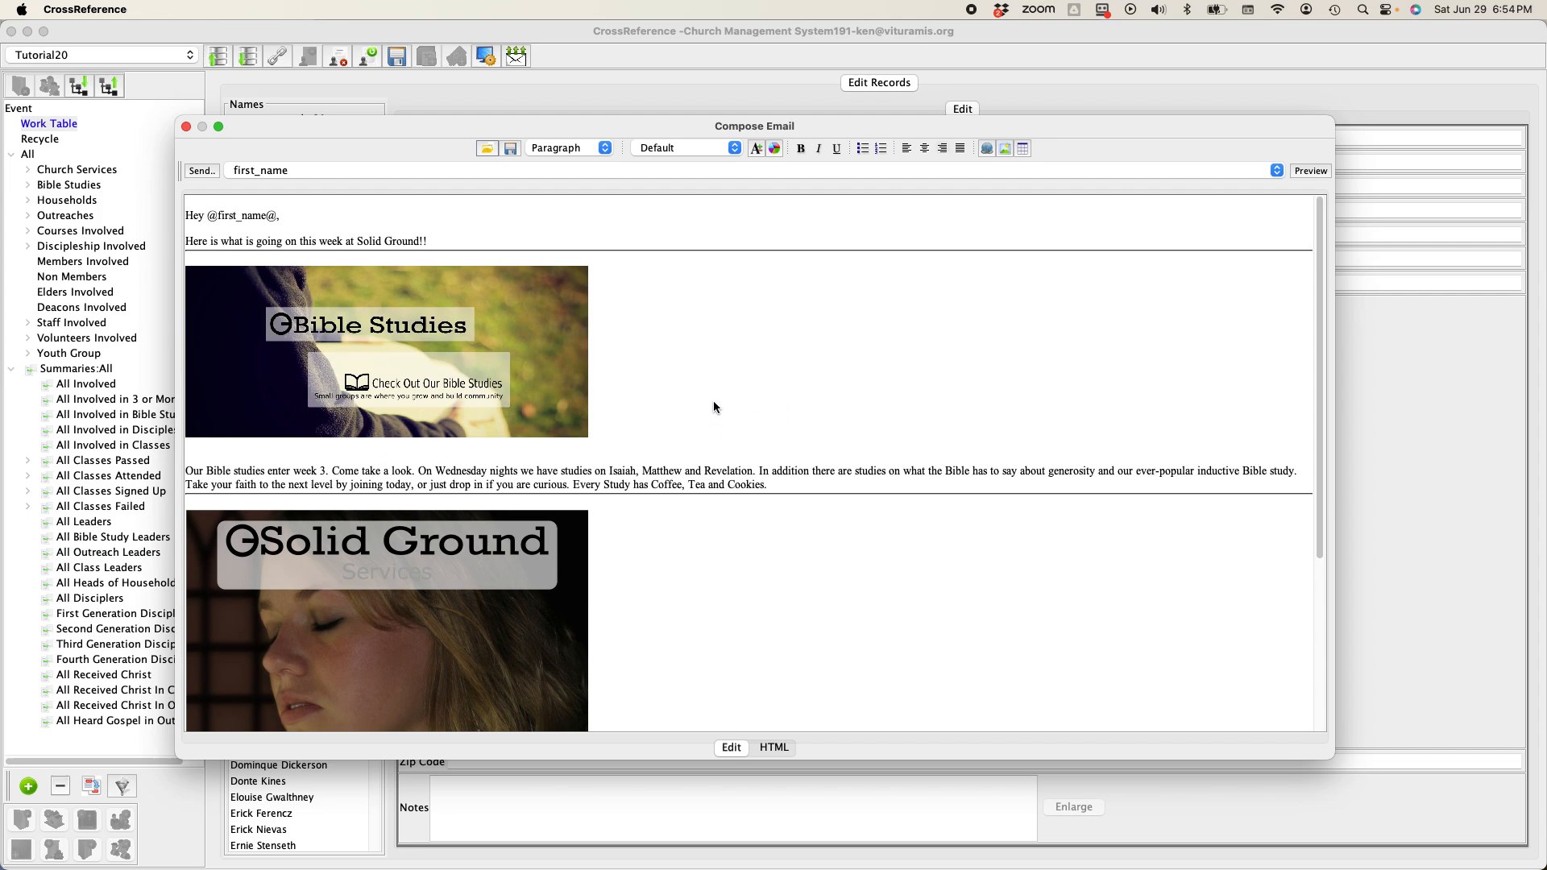
{"action": "scroll", "coordinate": [866, 362], "scroll_direction": "down", "scroll_amount": 5}
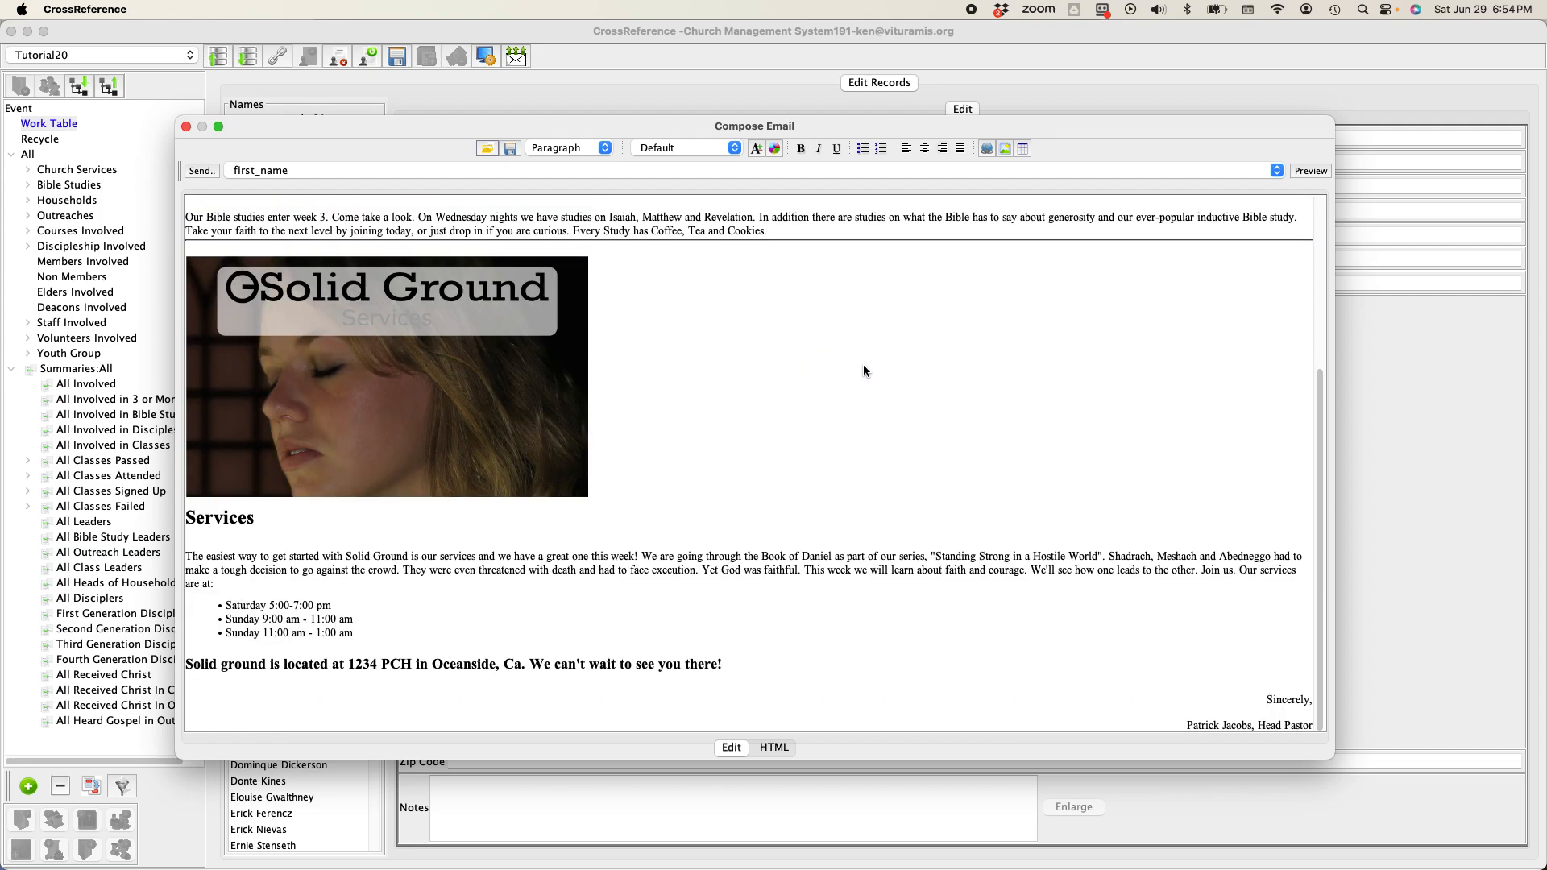
{"action": "scroll", "coordinate": [863, 369], "scroll_direction": "up", "scroll_amount": 5}
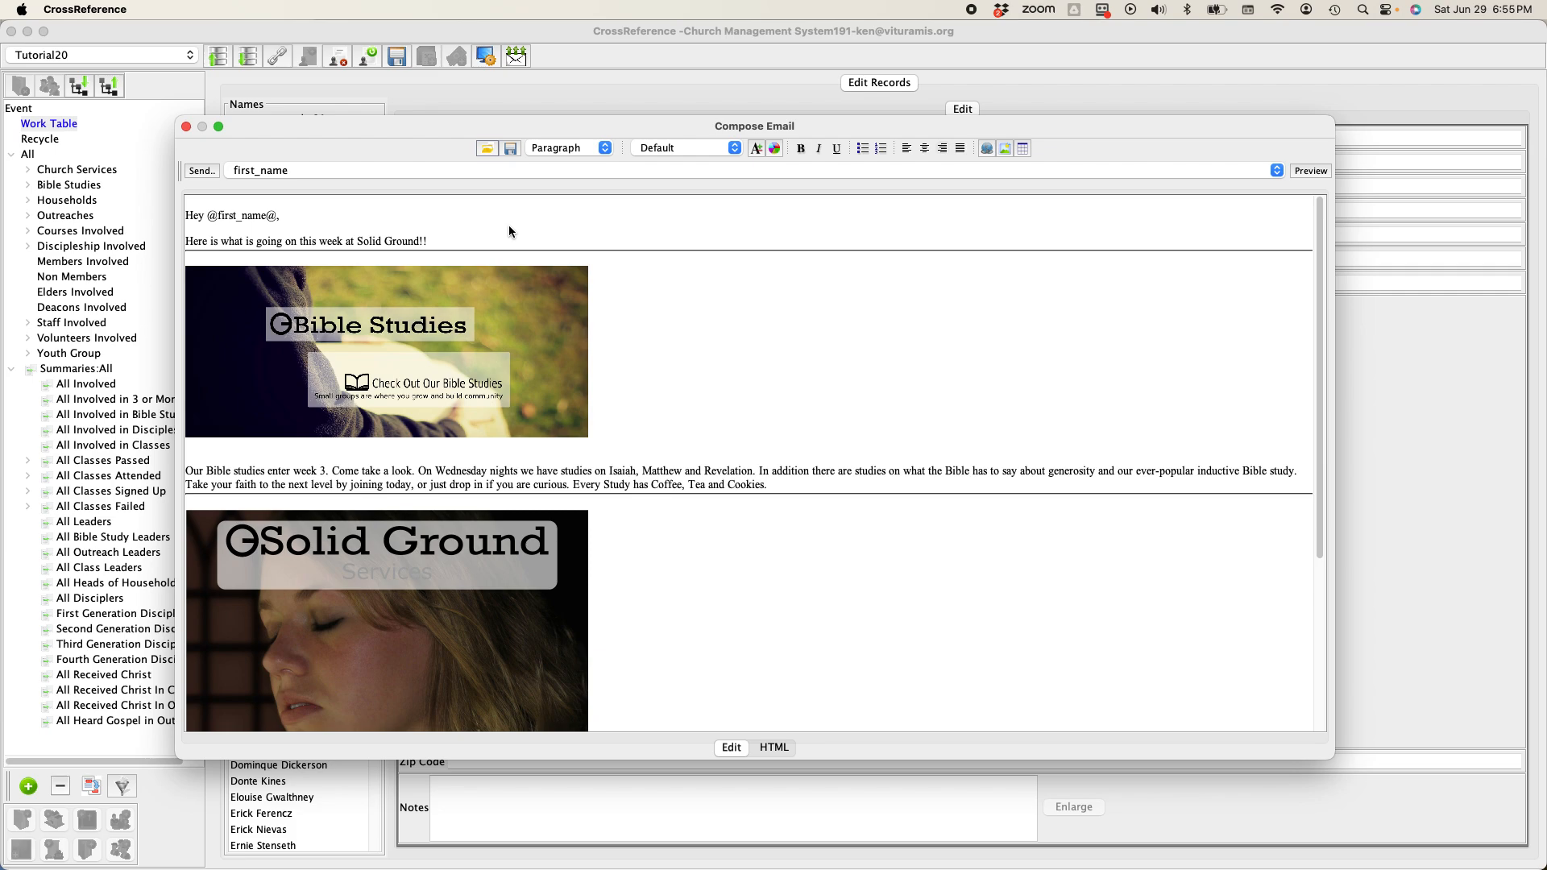
- Preview the email in the browser, check the personalised greeting, body and unsubscribe footer, and close the preview
{"action": "left_click", "coordinate": [1311, 172]}
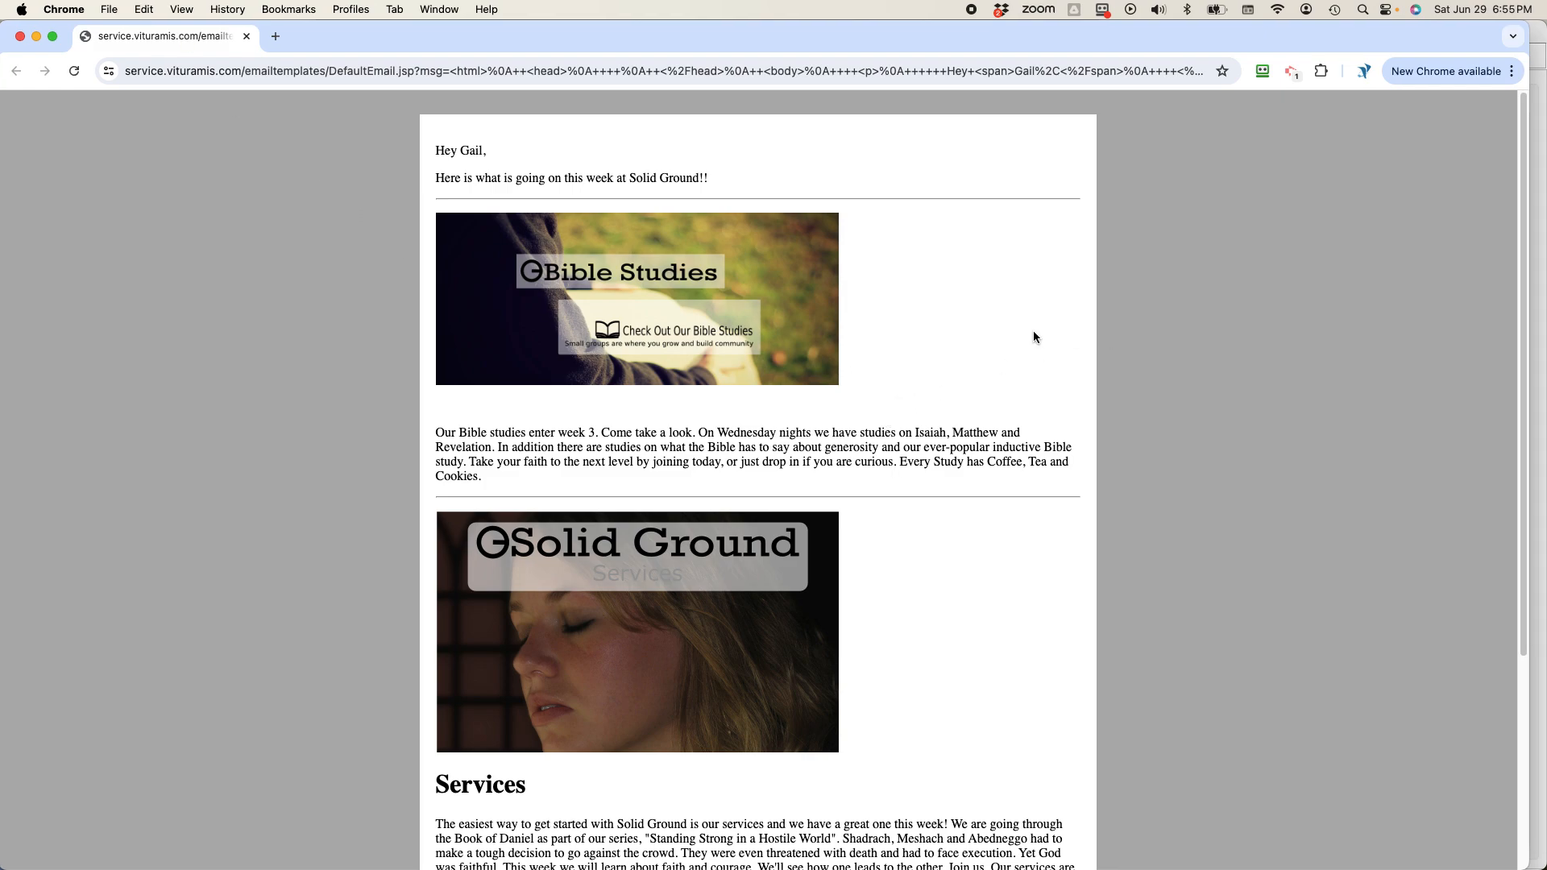
{"action": "scroll", "coordinate": [955, 366], "scroll_direction": "down", "scroll_amount": 4}
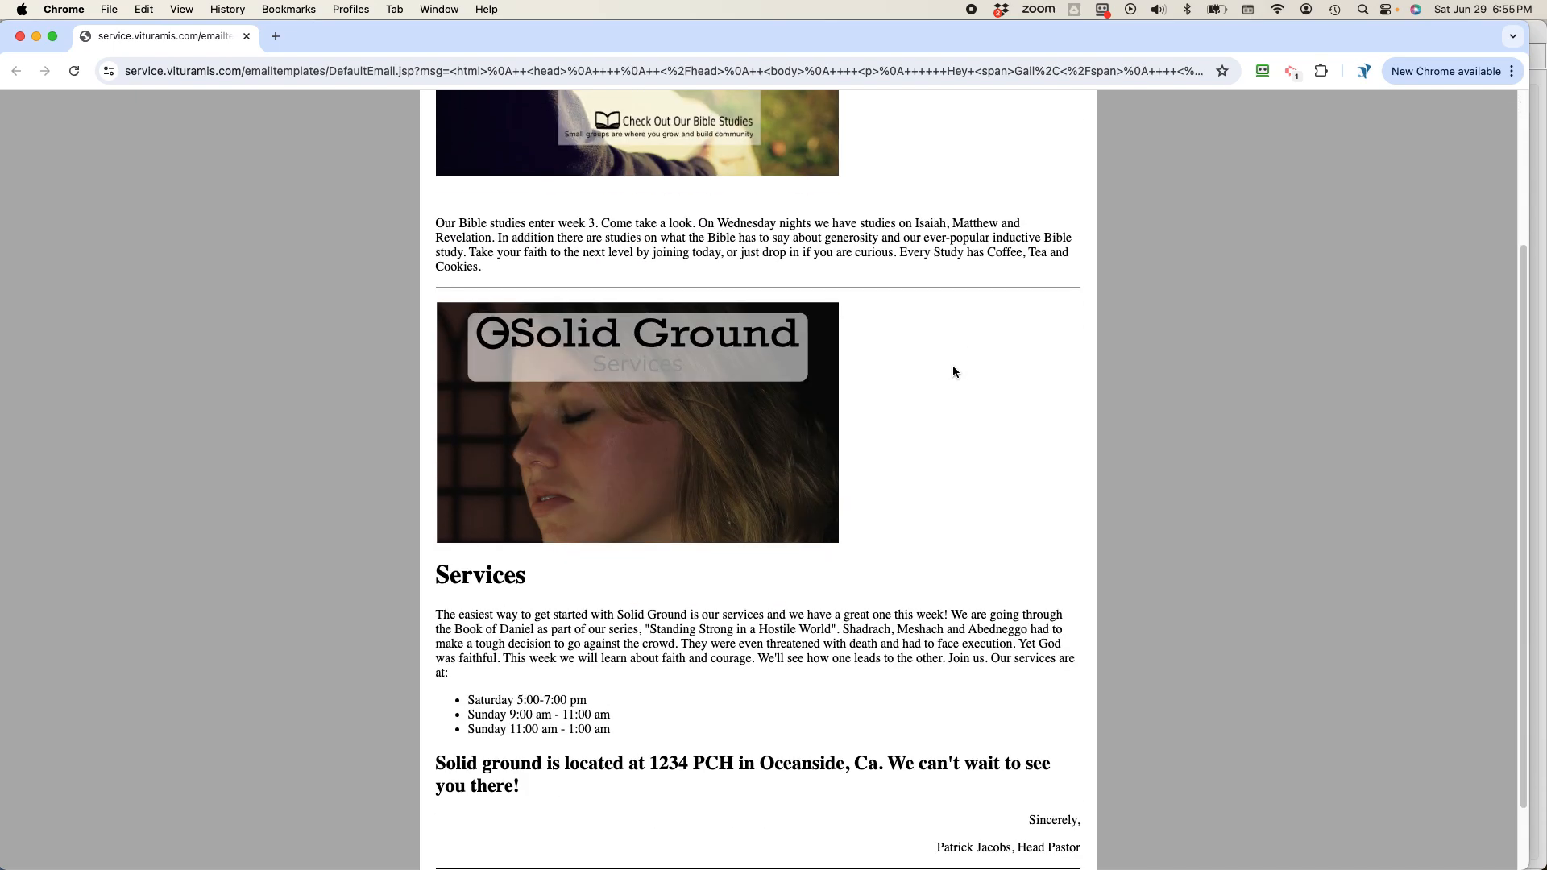
{"action": "scroll", "coordinate": [951, 368], "scroll_direction": "up", "scroll_amount": 4}
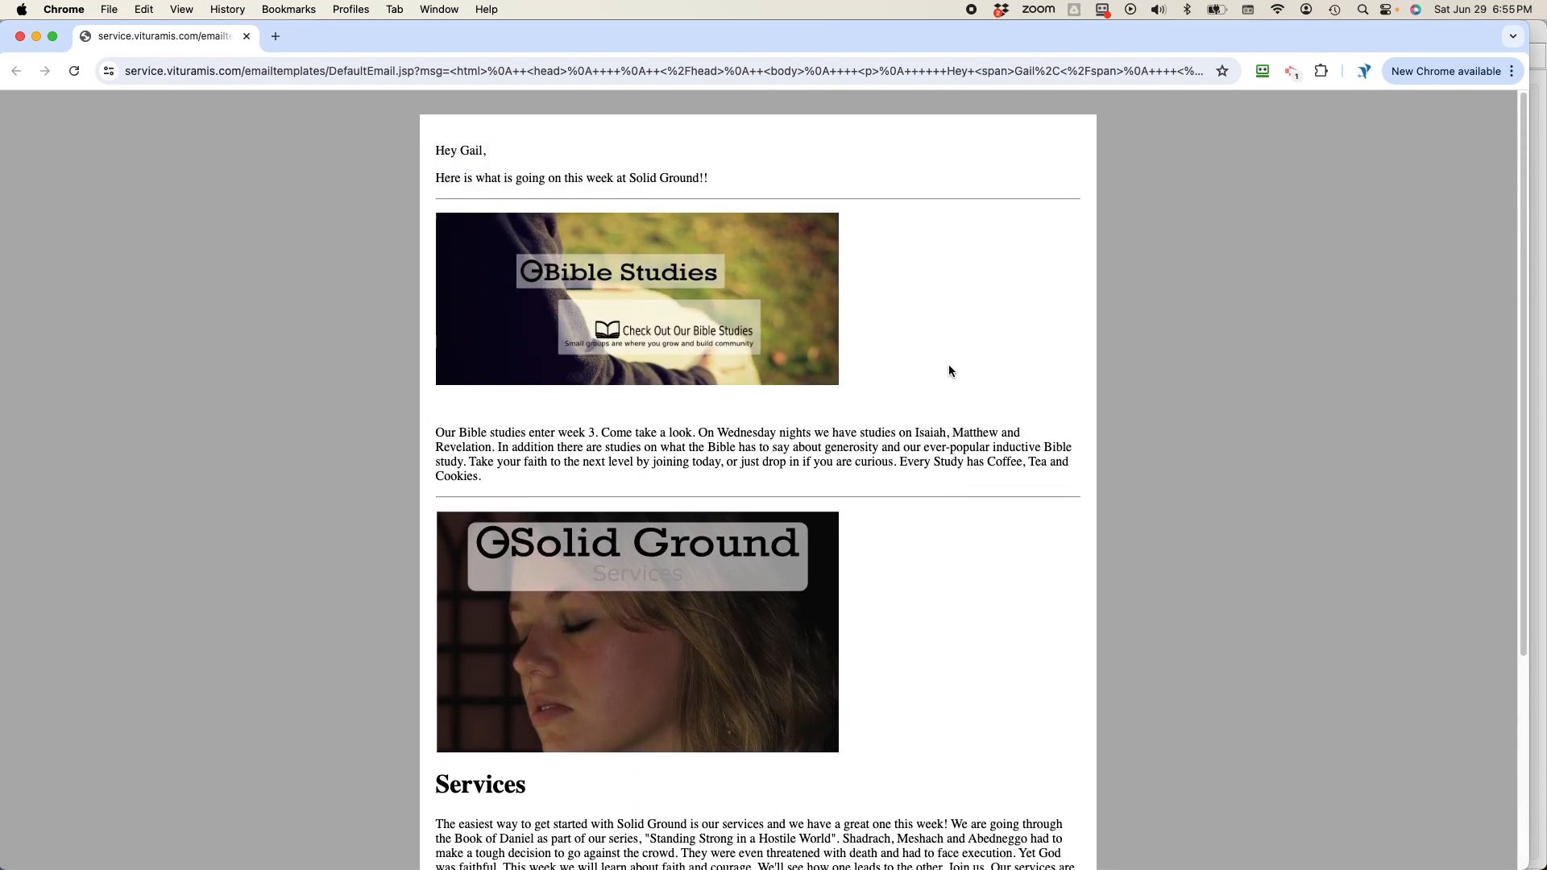
{"action": "scroll", "coordinate": [950, 366], "scroll_direction": "down", "scroll_amount": 4}
{"action": "scroll", "coordinate": [949, 364], "scroll_direction": "up", "scroll_amount": 4}
{"action": "scroll", "coordinate": [927, 300], "scroll_direction": "down", "scroll_amount": 4}
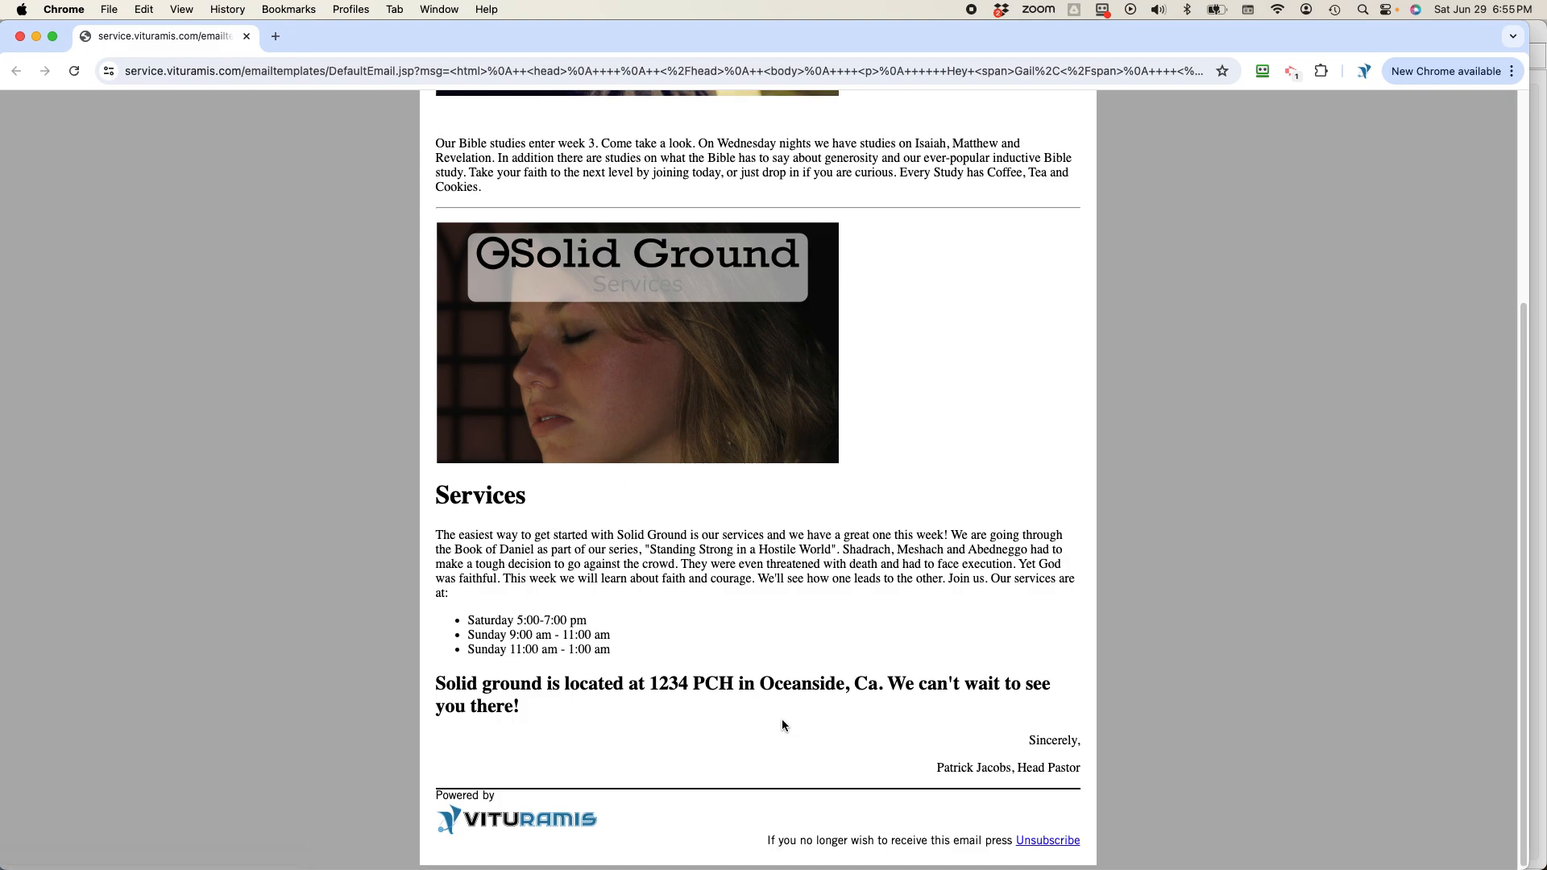
{"action": "scroll", "coordinate": [782, 725], "scroll_direction": "up", "scroll_amount": 5}
{"action": "scroll", "coordinate": [782, 726], "scroll_direction": "down", "scroll_amount": 3}
{"action": "scroll", "coordinate": [785, 698], "scroll_direction": "down", "scroll_amount": 3}
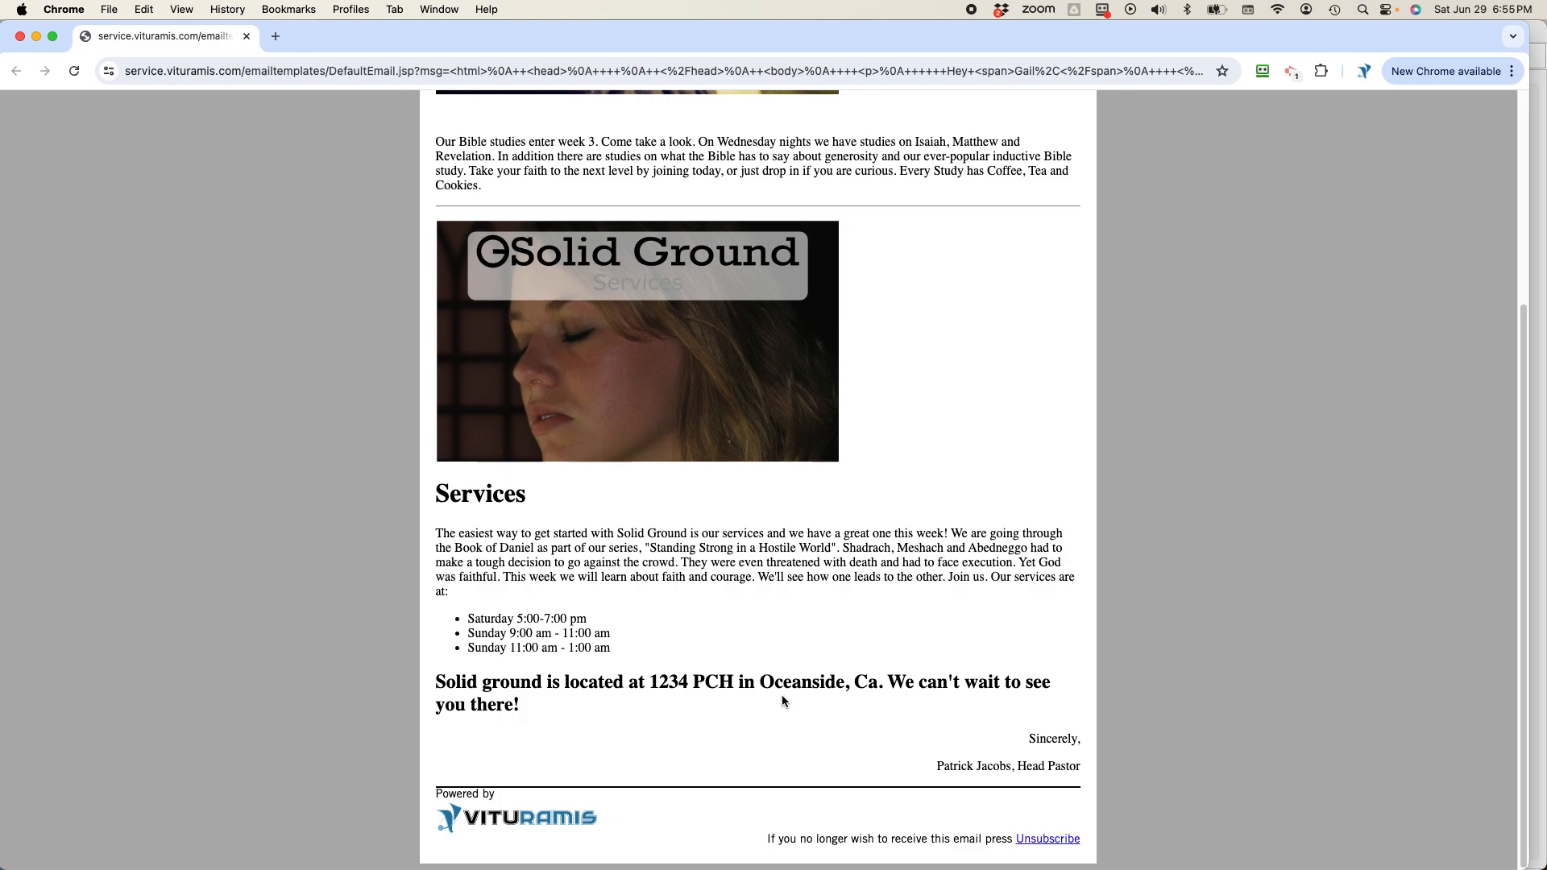
{"action": "scroll", "coordinate": [782, 701], "scroll_direction": "up", "scroll_amount": 5}
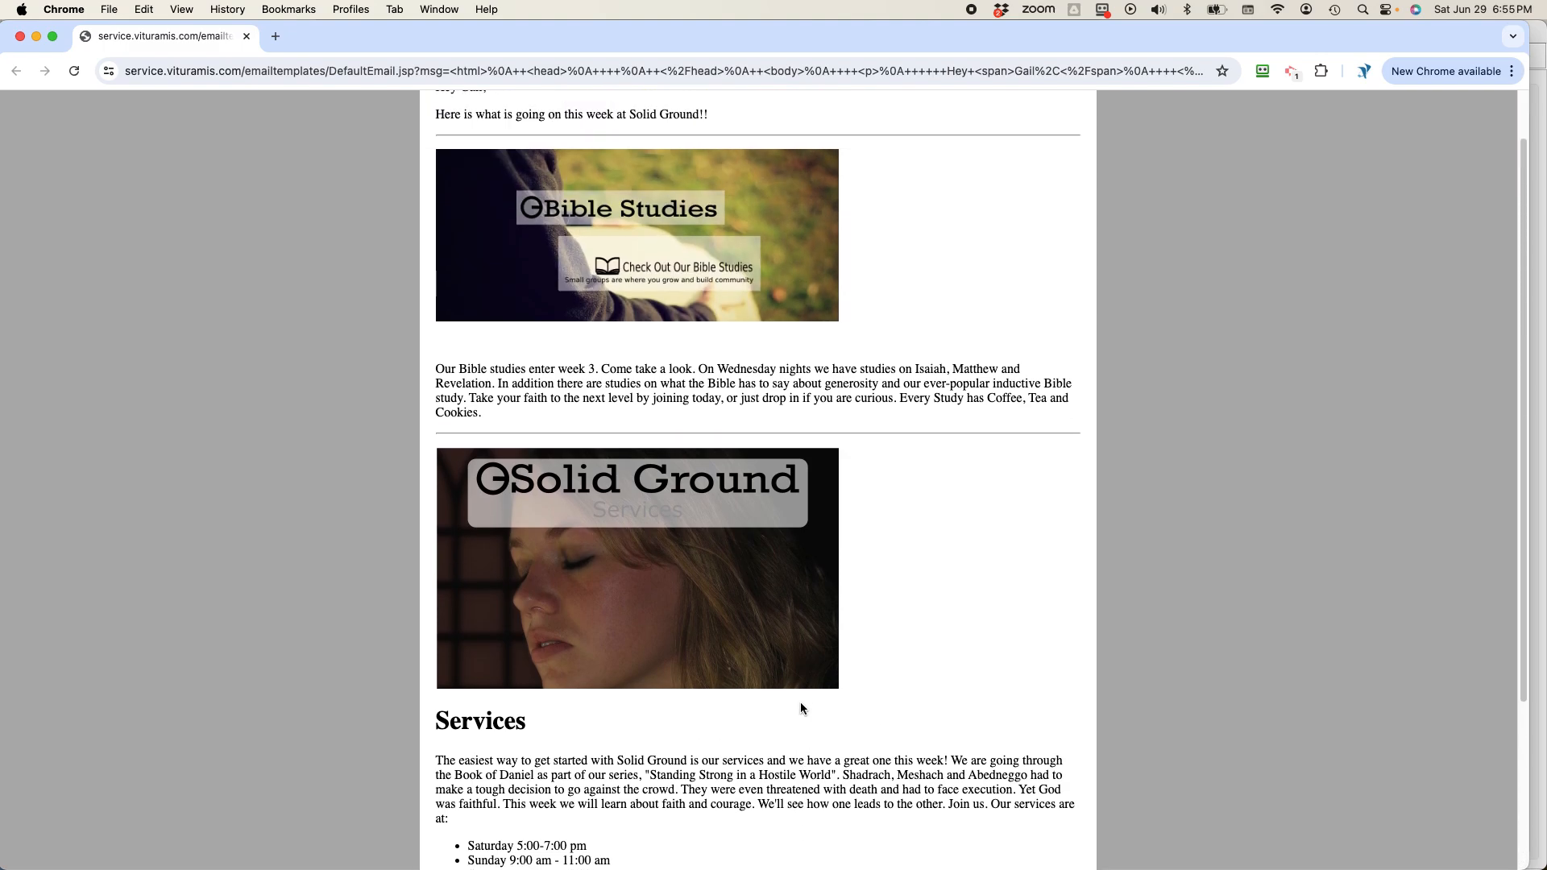
{"action": "scroll", "coordinate": [800, 703], "scroll_direction": "up", "scroll_amount": 2}
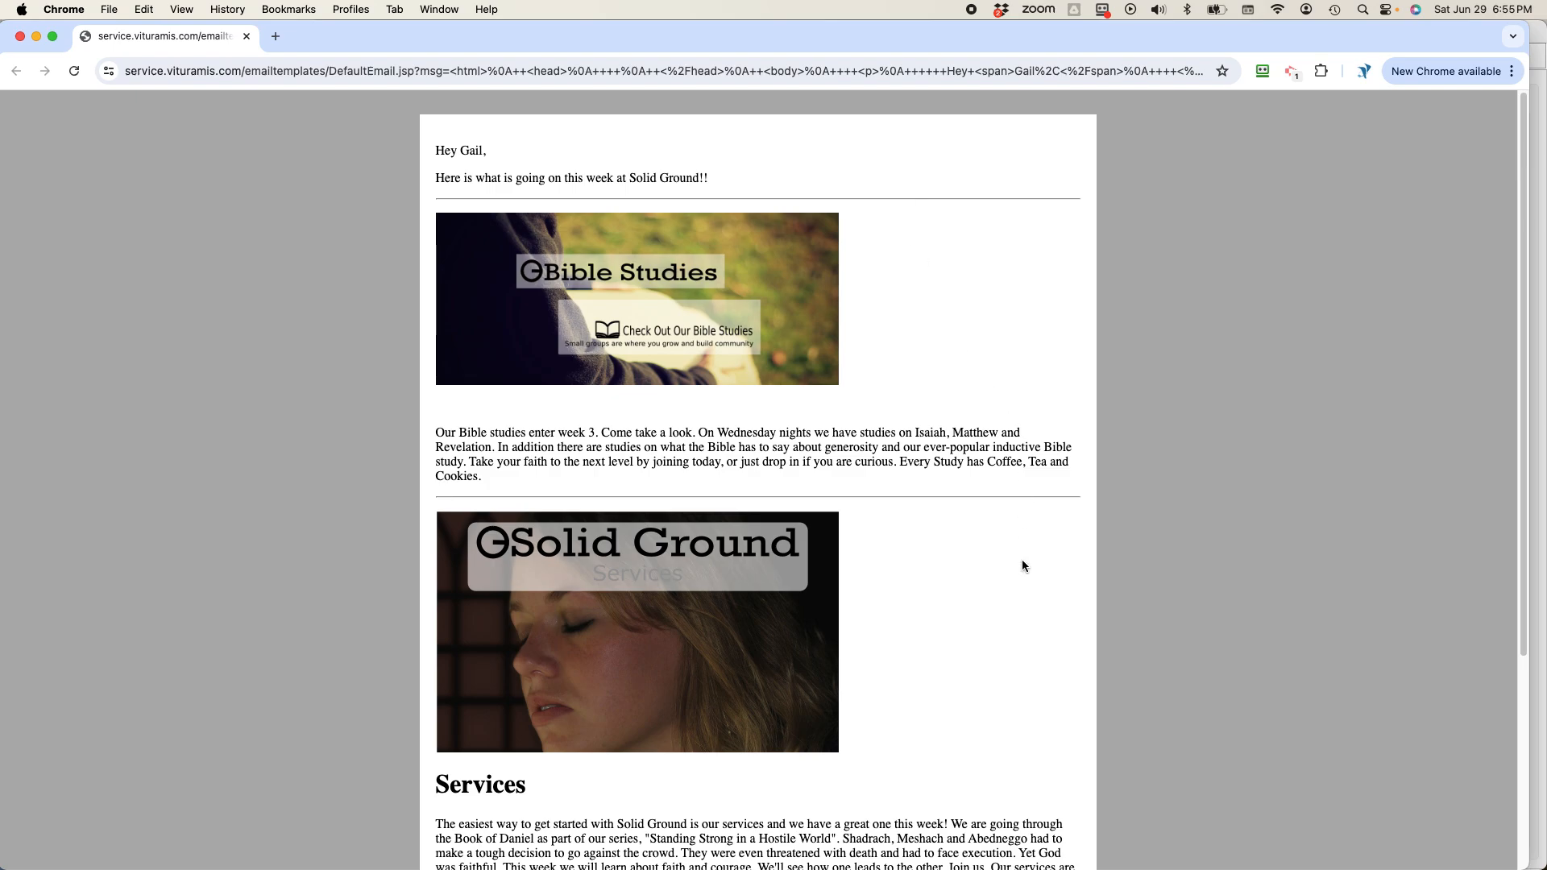
{"action": "scroll", "coordinate": [745, 787], "scroll_direction": "down", "scroll_amount": 7}
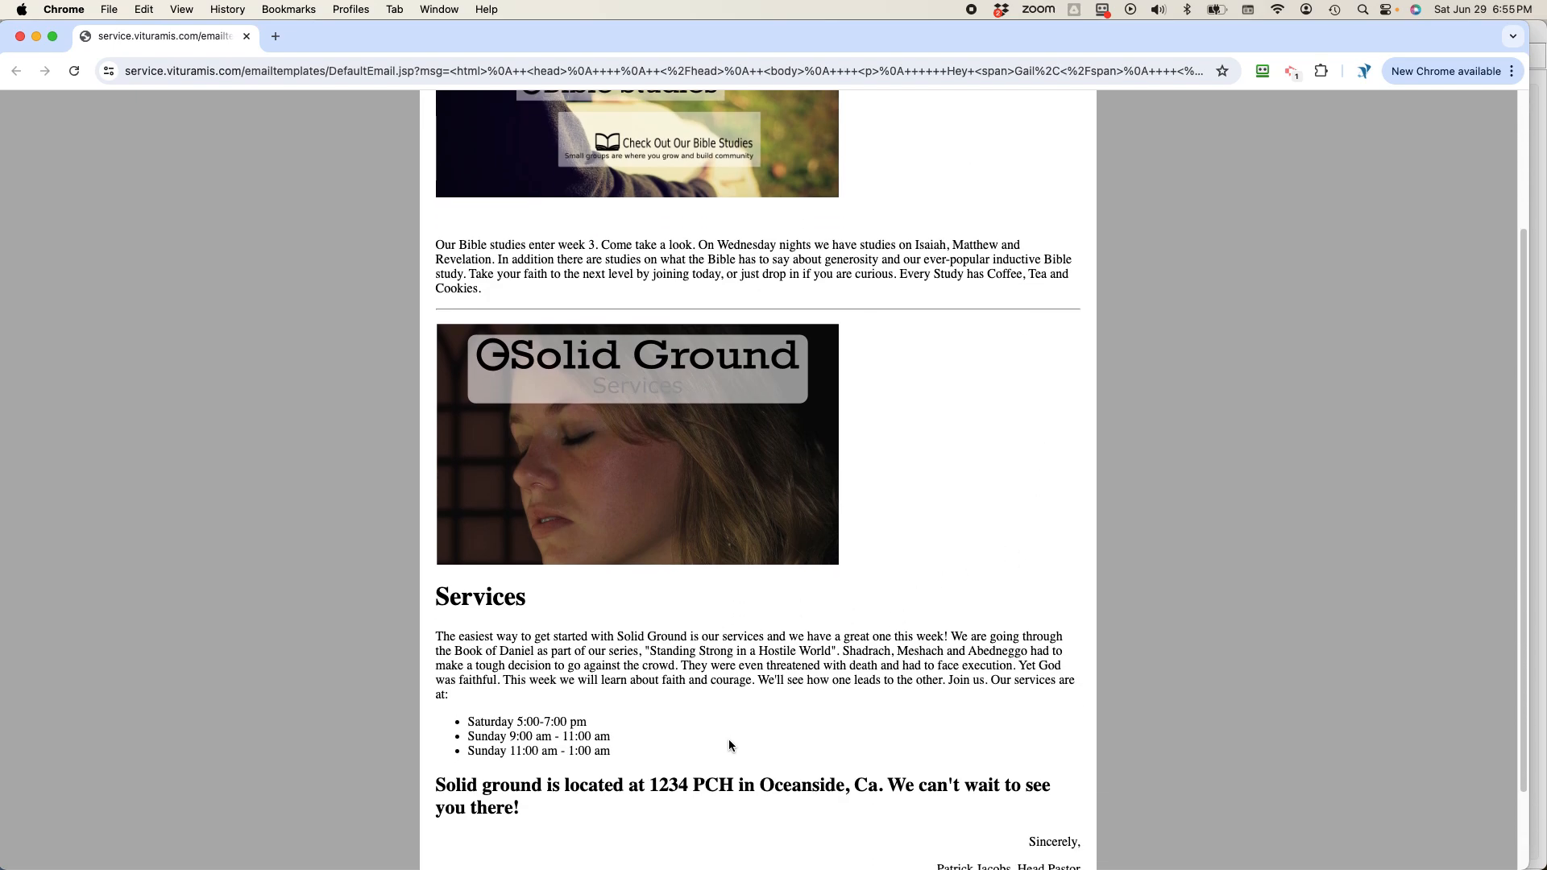
{"action": "scroll", "coordinate": [730, 718], "scroll_direction": "up", "scroll_amount": 7}
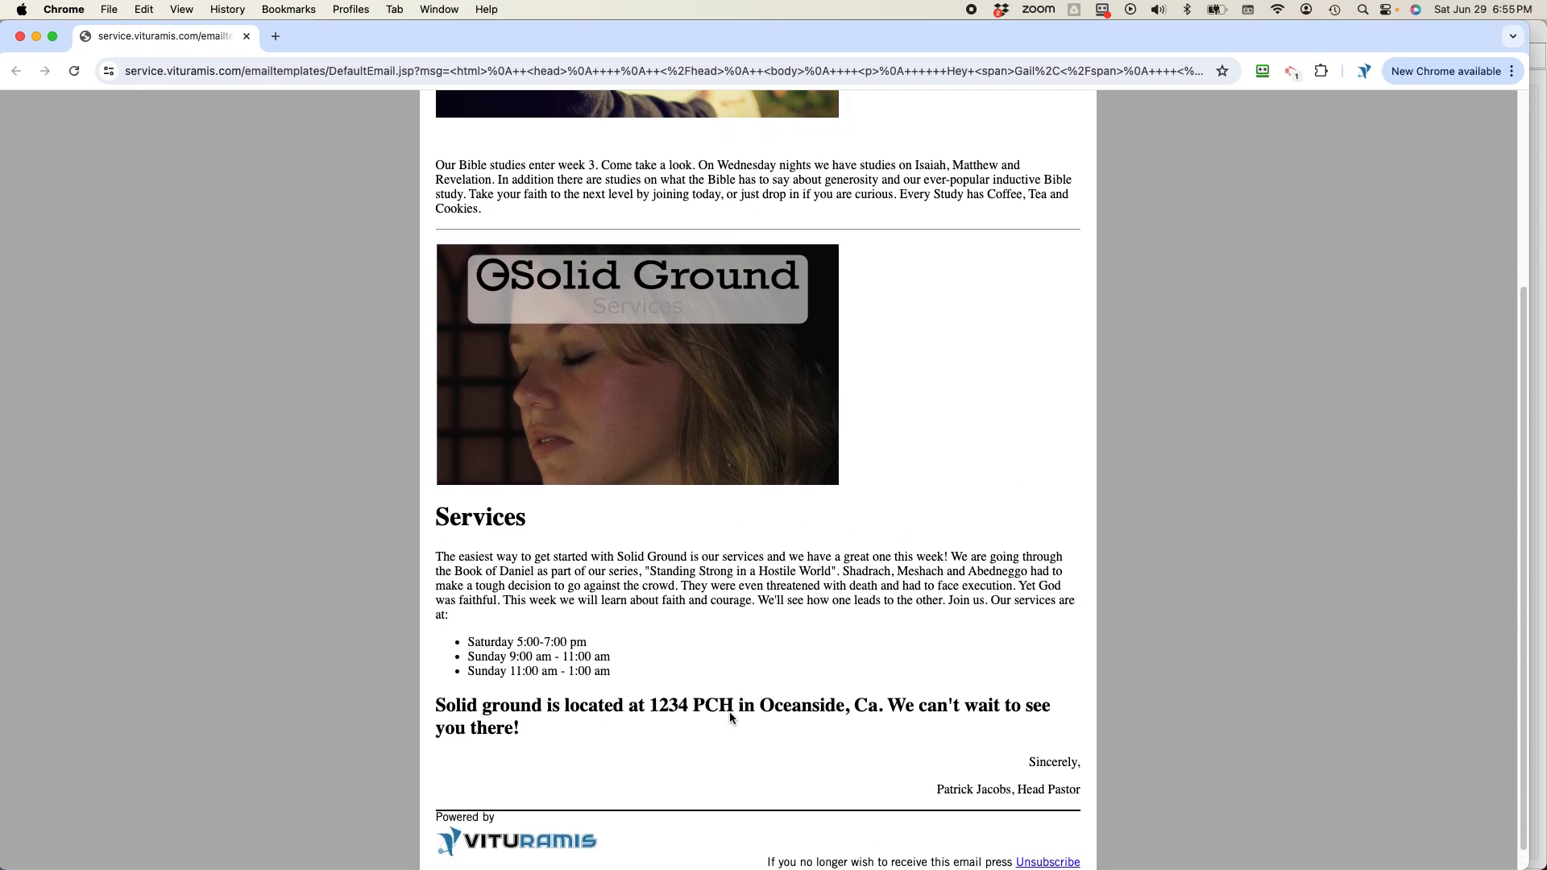
{"action": "scroll", "coordinate": [884, 723], "scroll_direction": "down", "scroll_amount": 7}
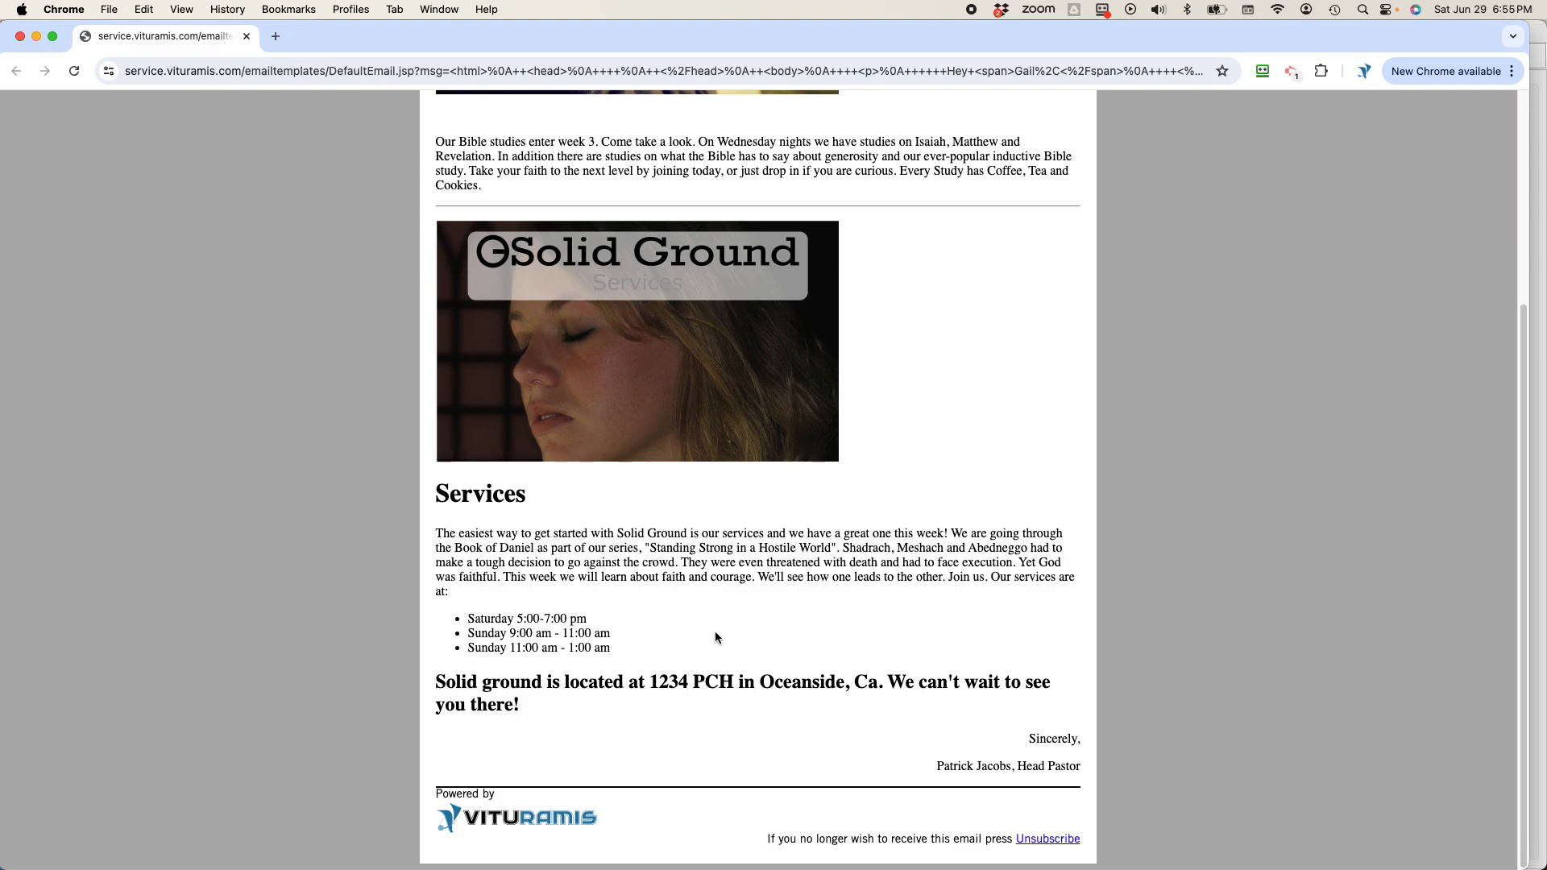
{"action": "left_click", "coordinate": [247, 36]}
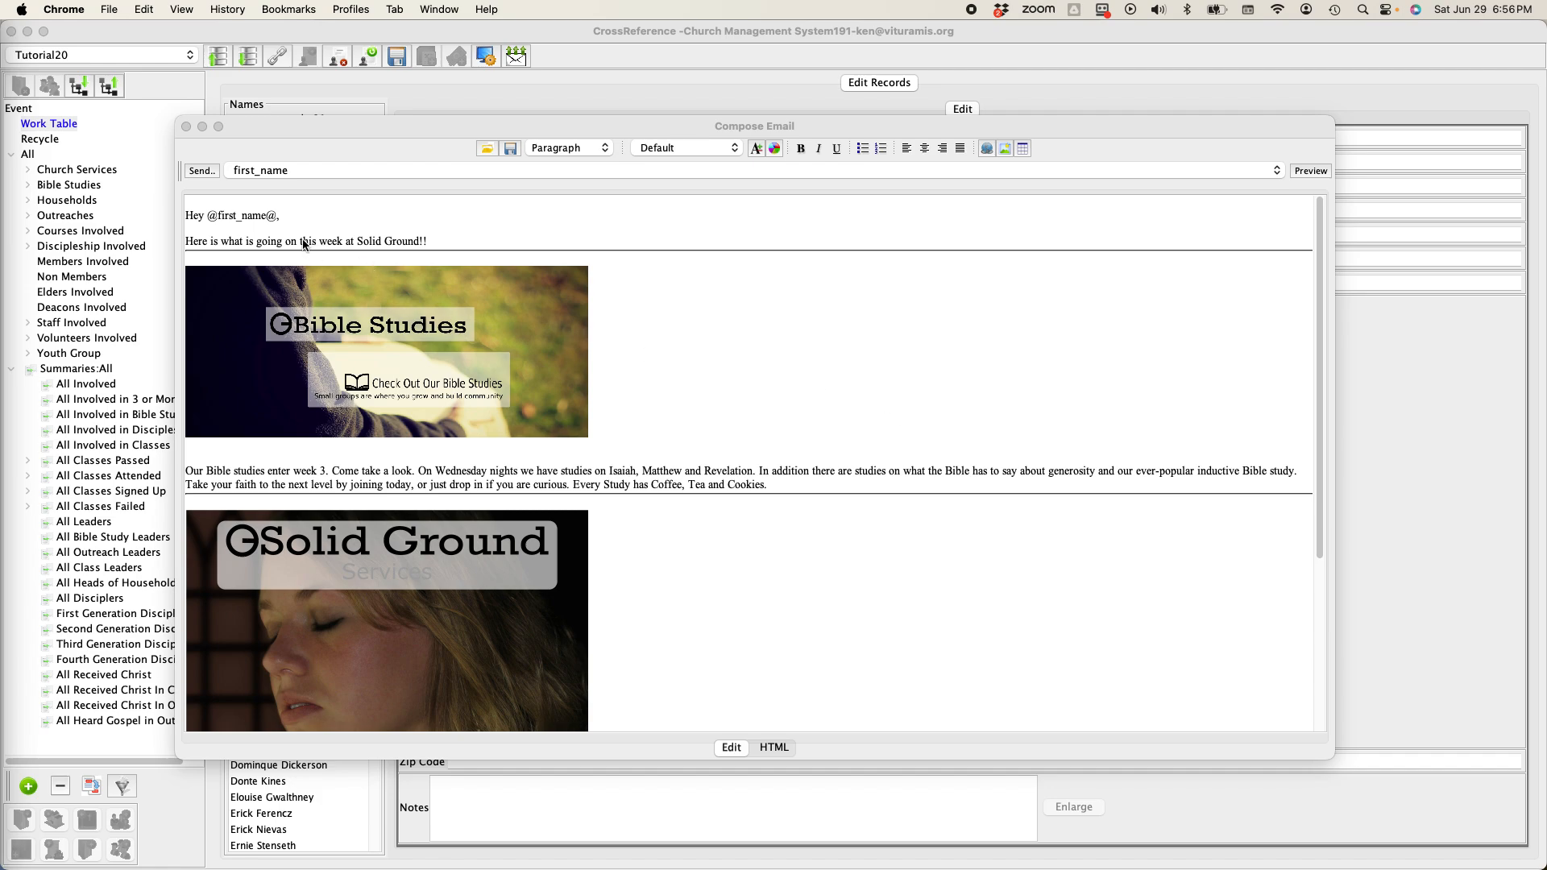
- Try to send the email with the subject "Bible Studies", using the records' email field as the recipient address
{"action": "left_click", "coordinate": [200, 170]}
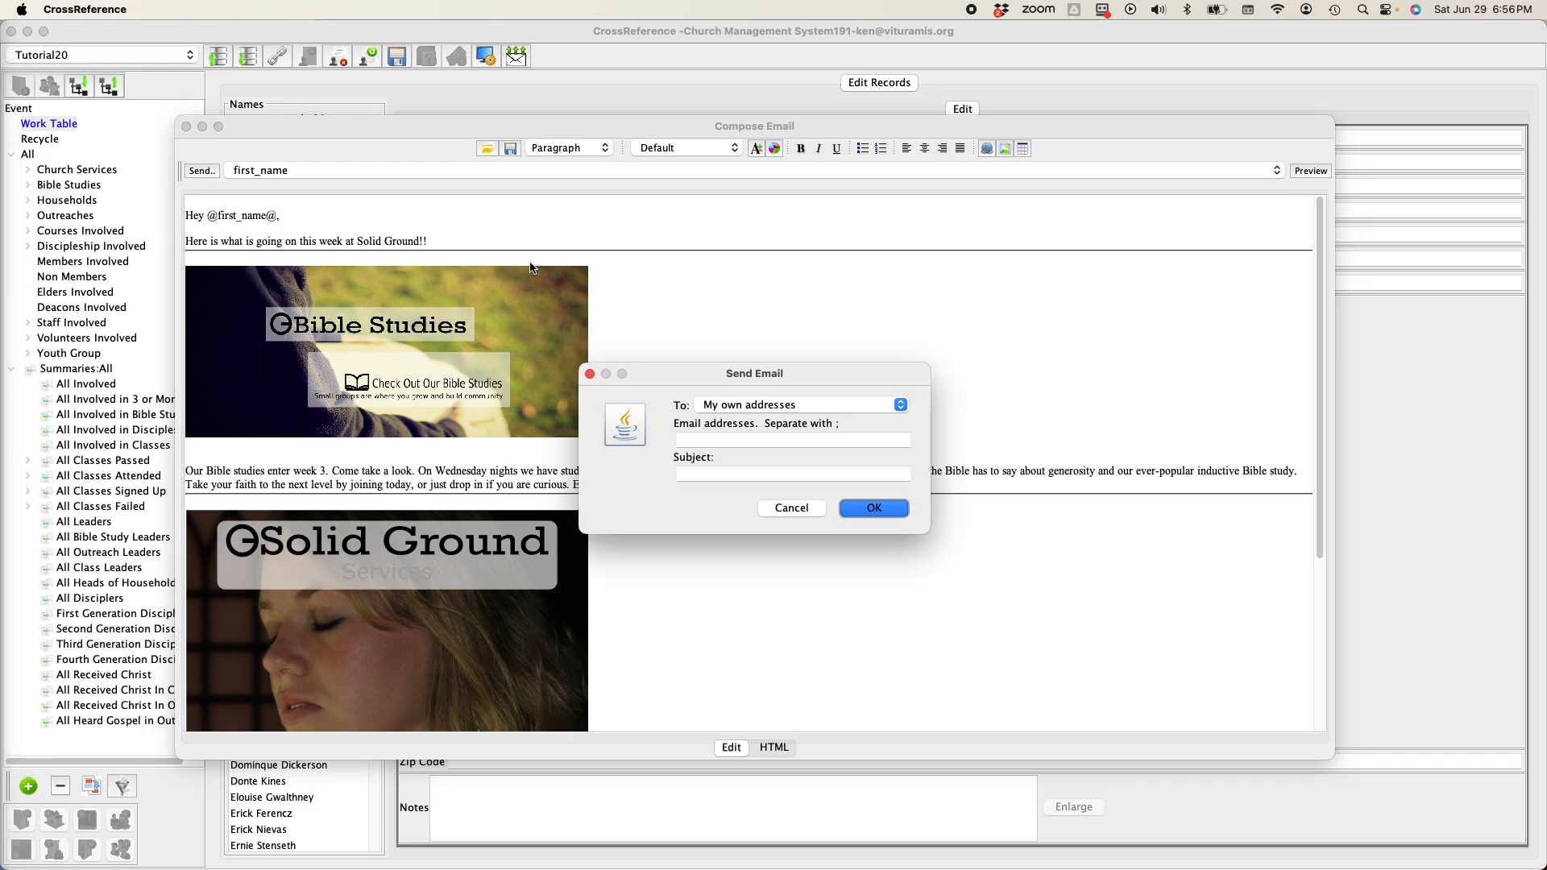
{"action": "left_click", "coordinate": [707, 473]}
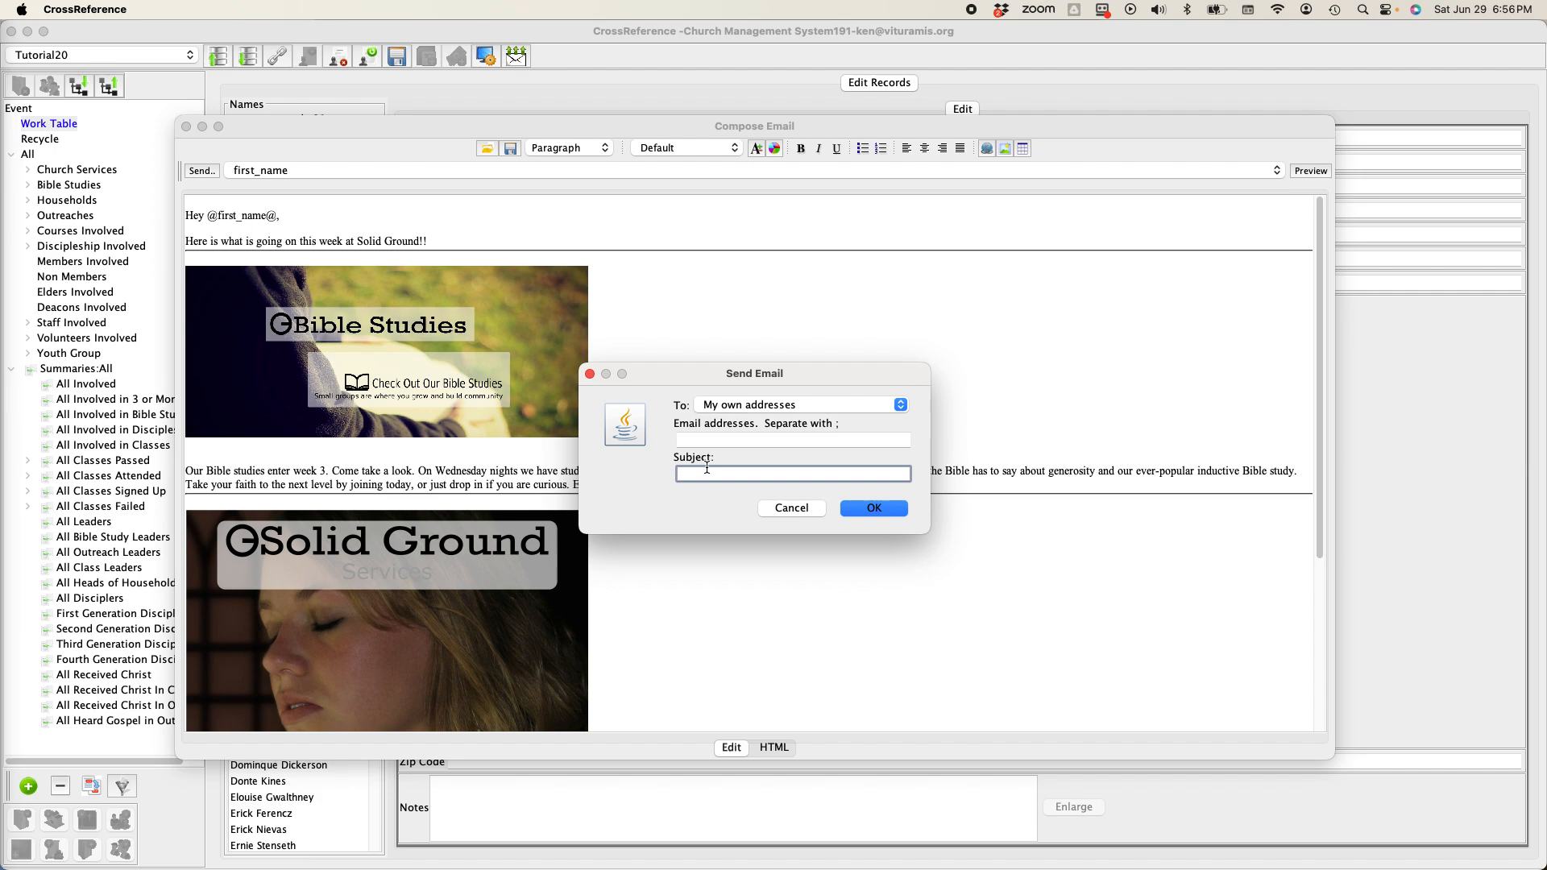
{"action": "type", "text": "Bible Studies"}
{"action": "left_click", "coordinate": [698, 440]}
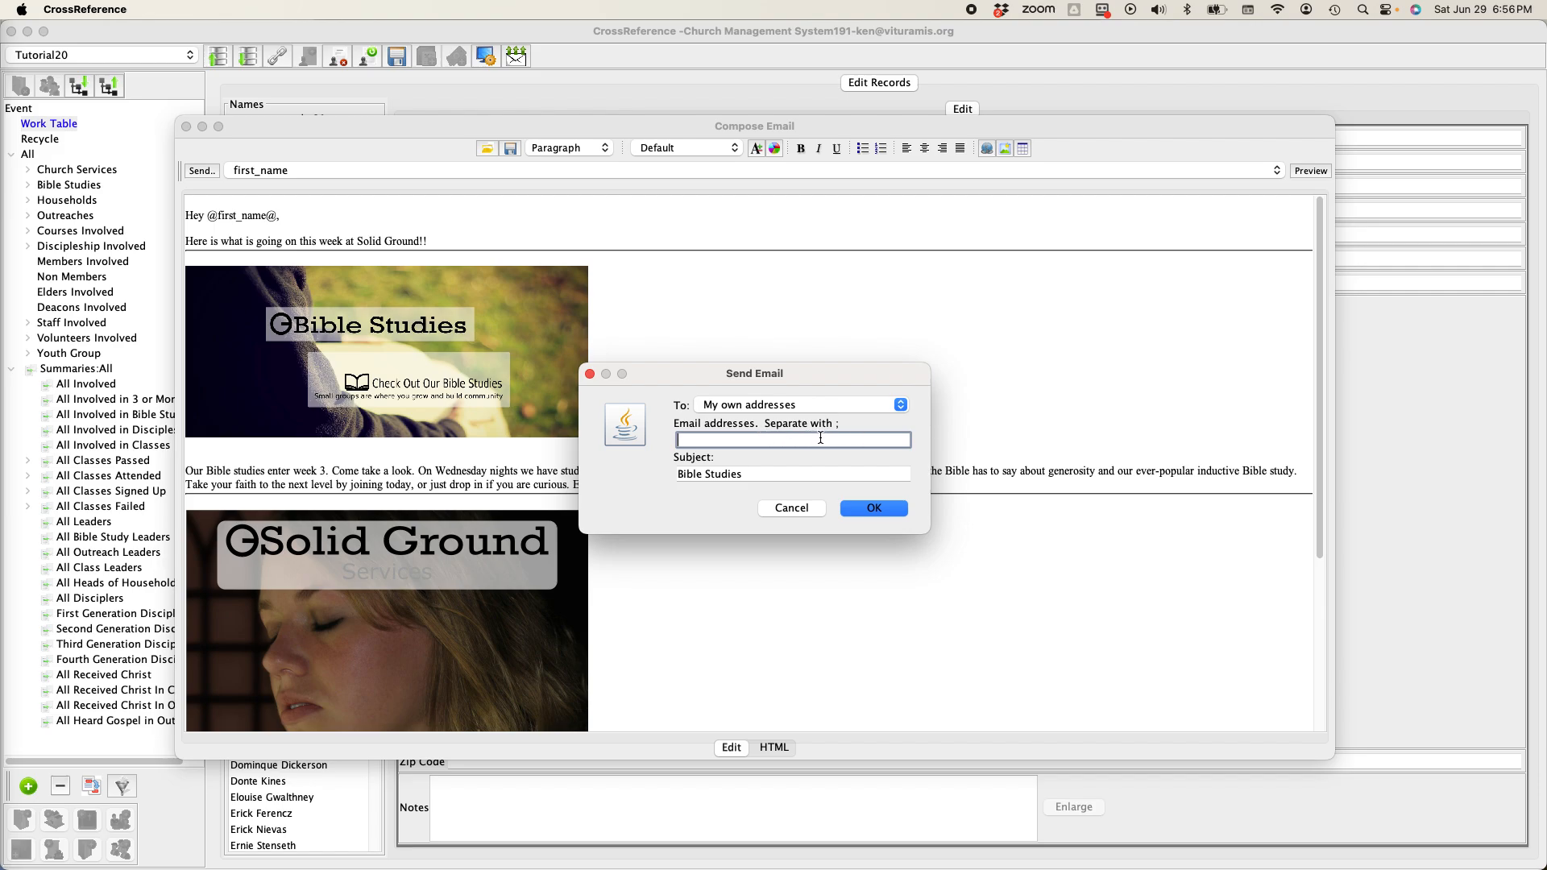
{"action": "left_click", "coordinate": [768, 408]}
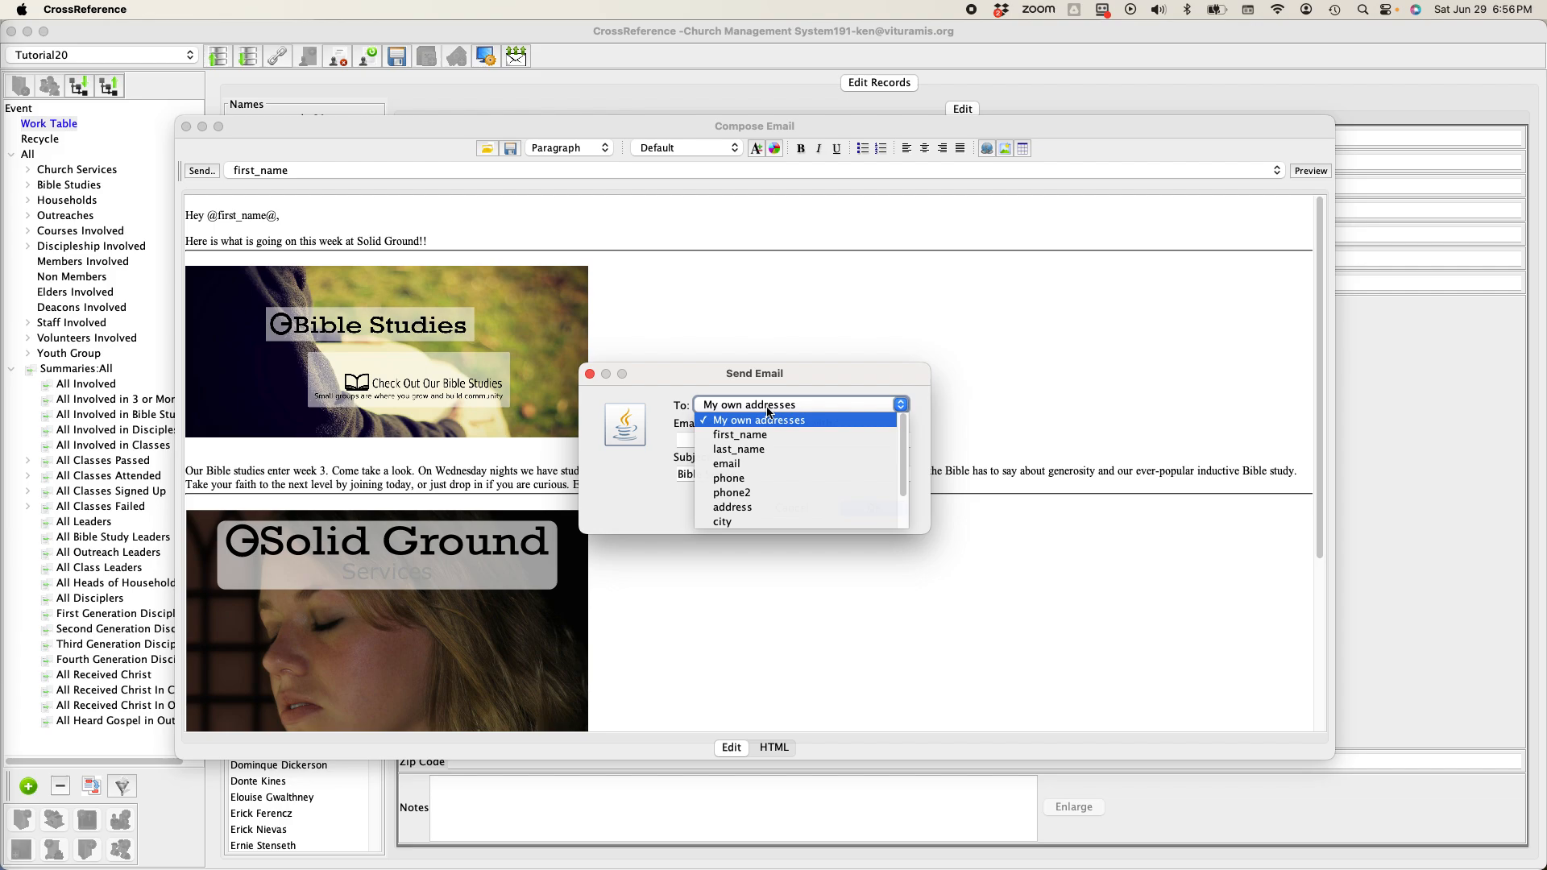
{"action": "left_click", "coordinate": [756, 464]}
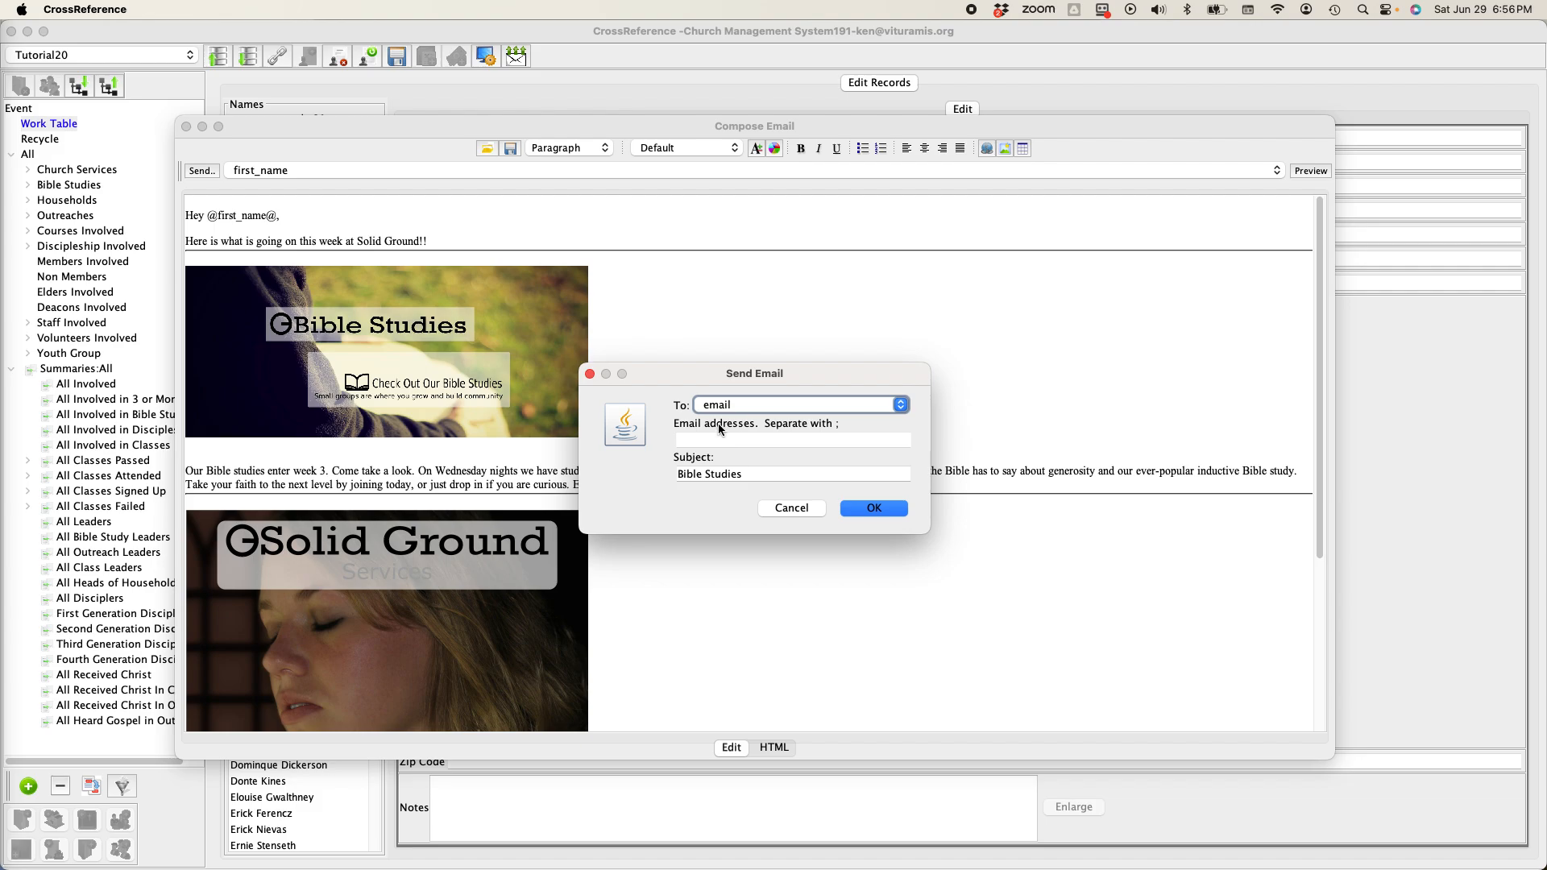
{"action": "left_click", "coordinate": [873, 508]}
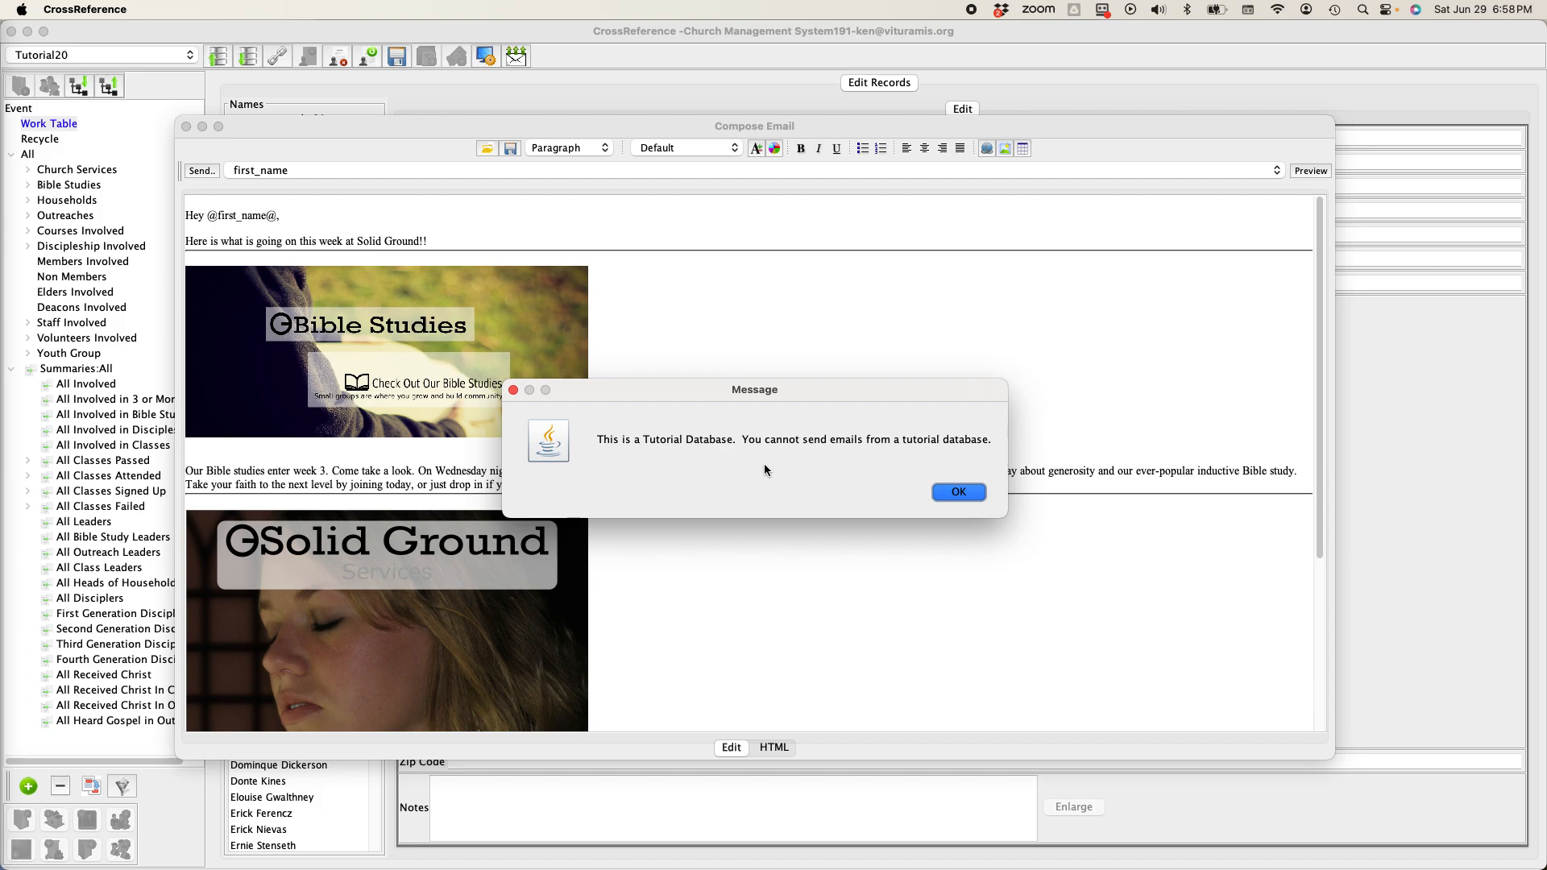
- Dismiss the tutorial database message and close the email composer
{"action": "left_click", "coordinate": [960, 493]}
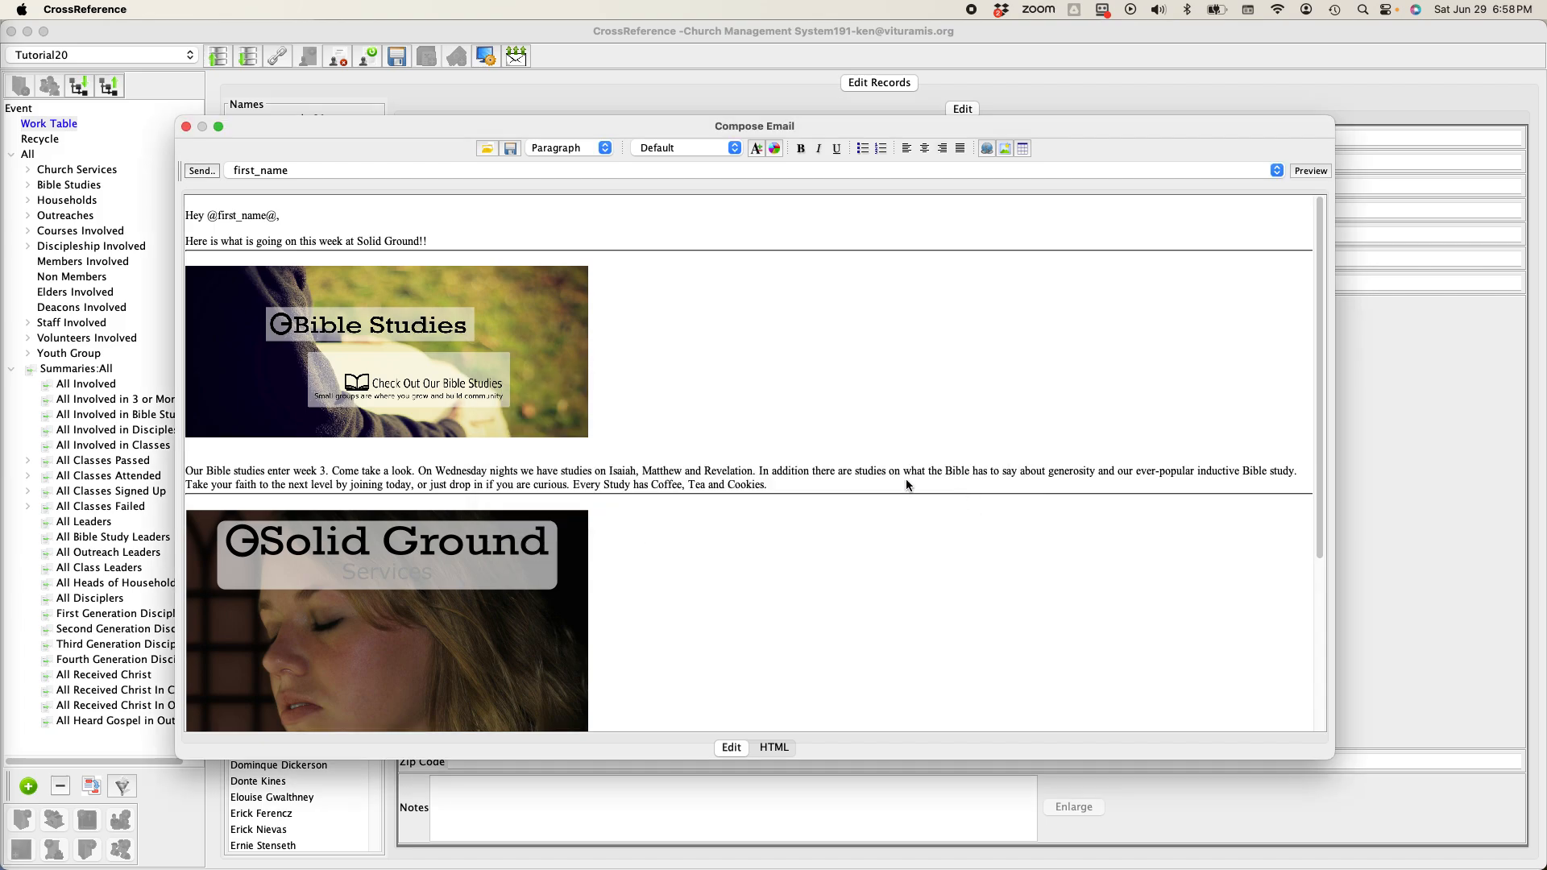
{"action": "left_click", "coordinate": [186, 127]}
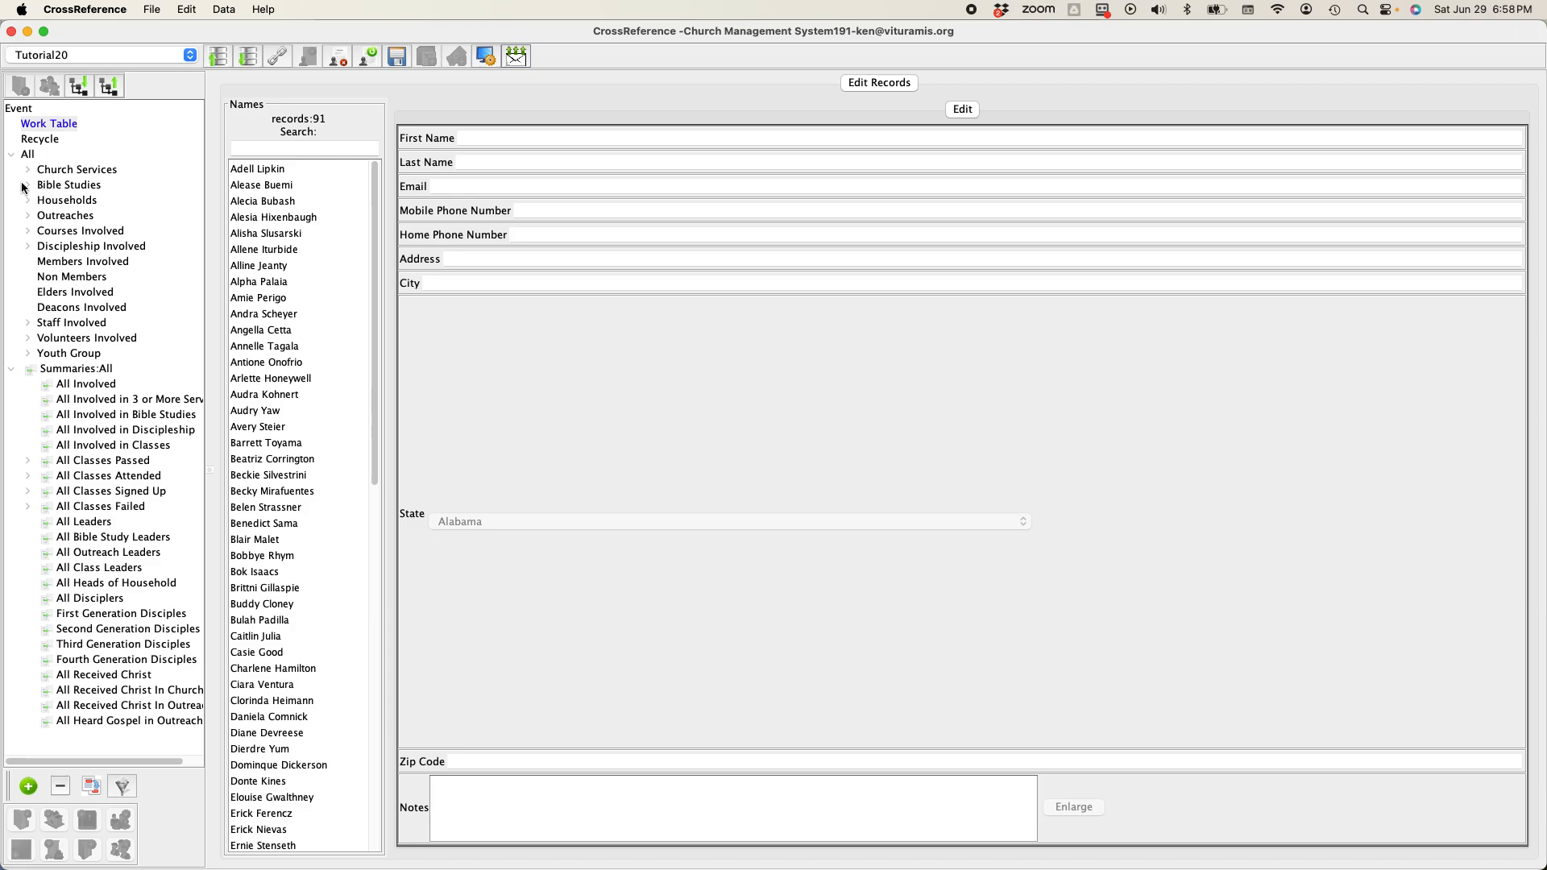
- Add a generic group named "Bad Email Addresses" under All and expand All to show its groups
{"action": "left_click", "coordinate": [27, 154]}
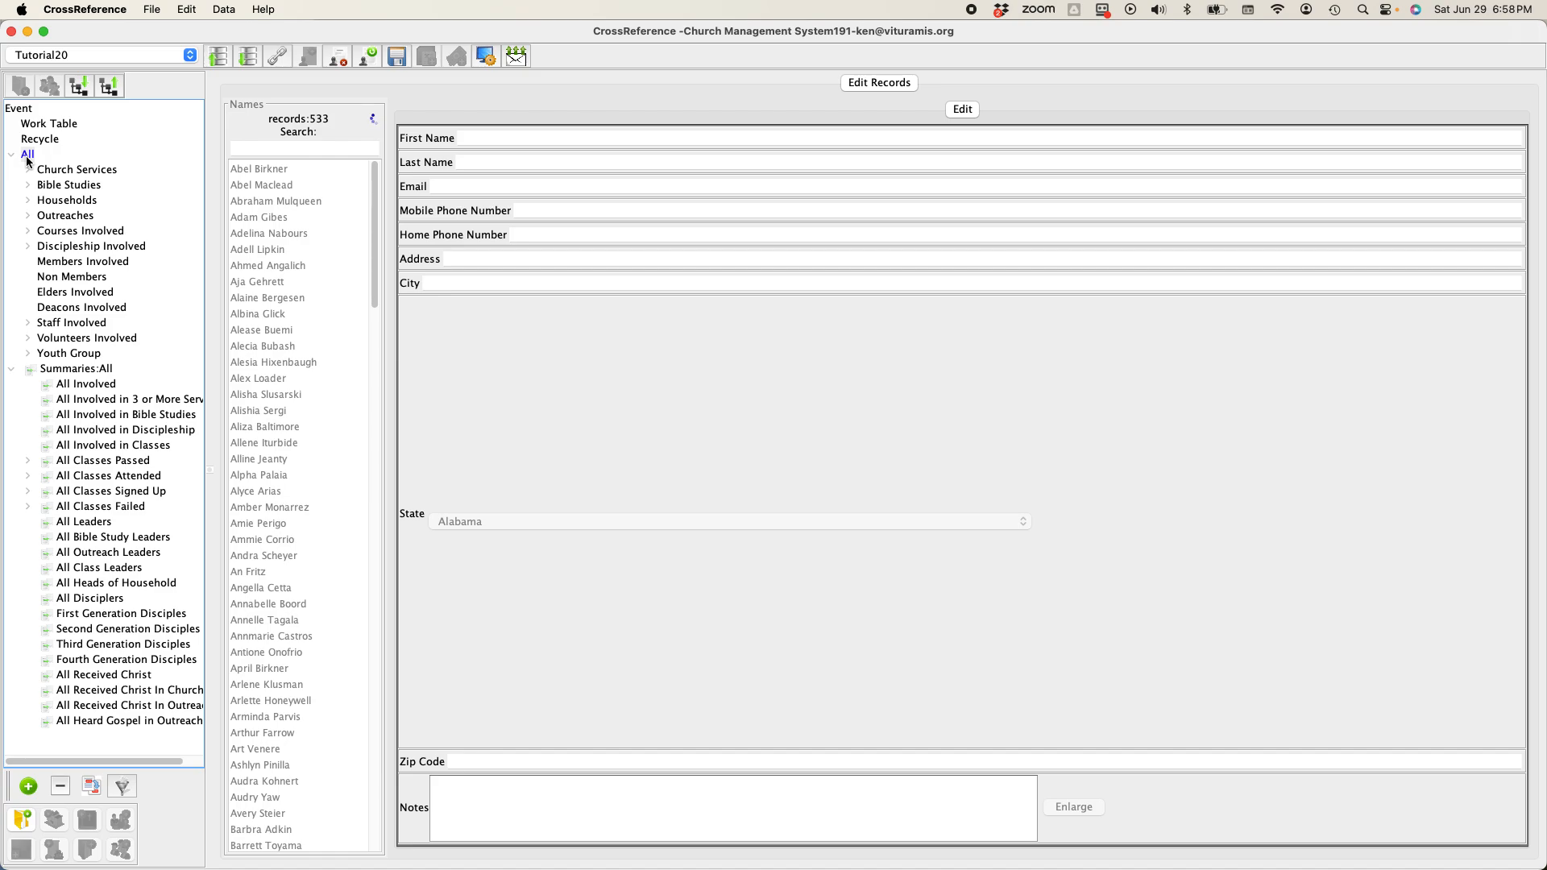
{"action": "left_click", "coordinate": [24, 821]}
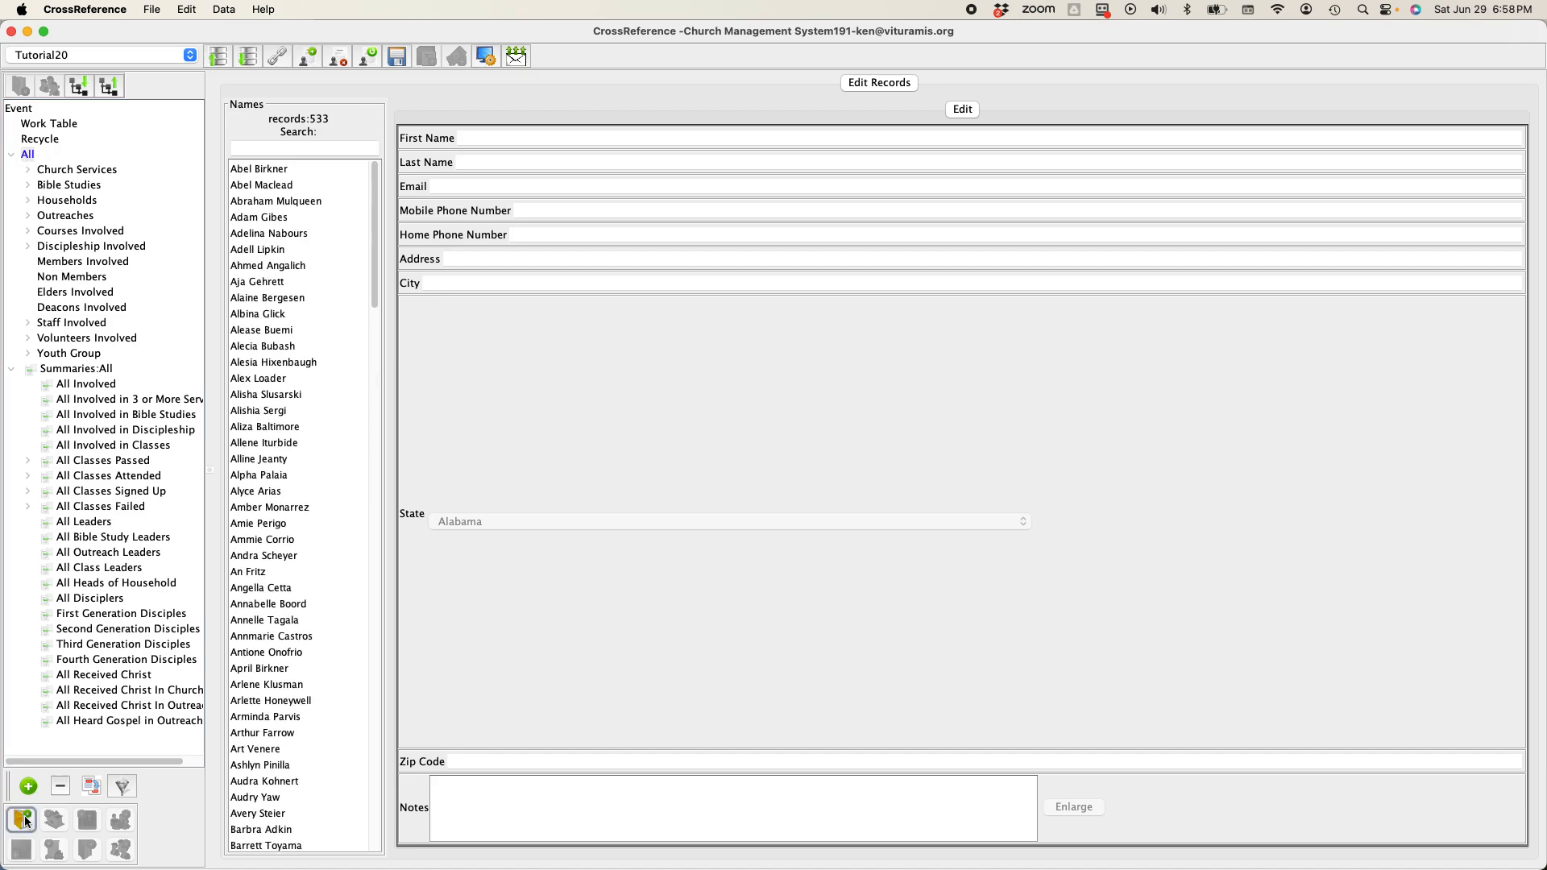
{"action": "left_click", "coordinate": [614, 436]}
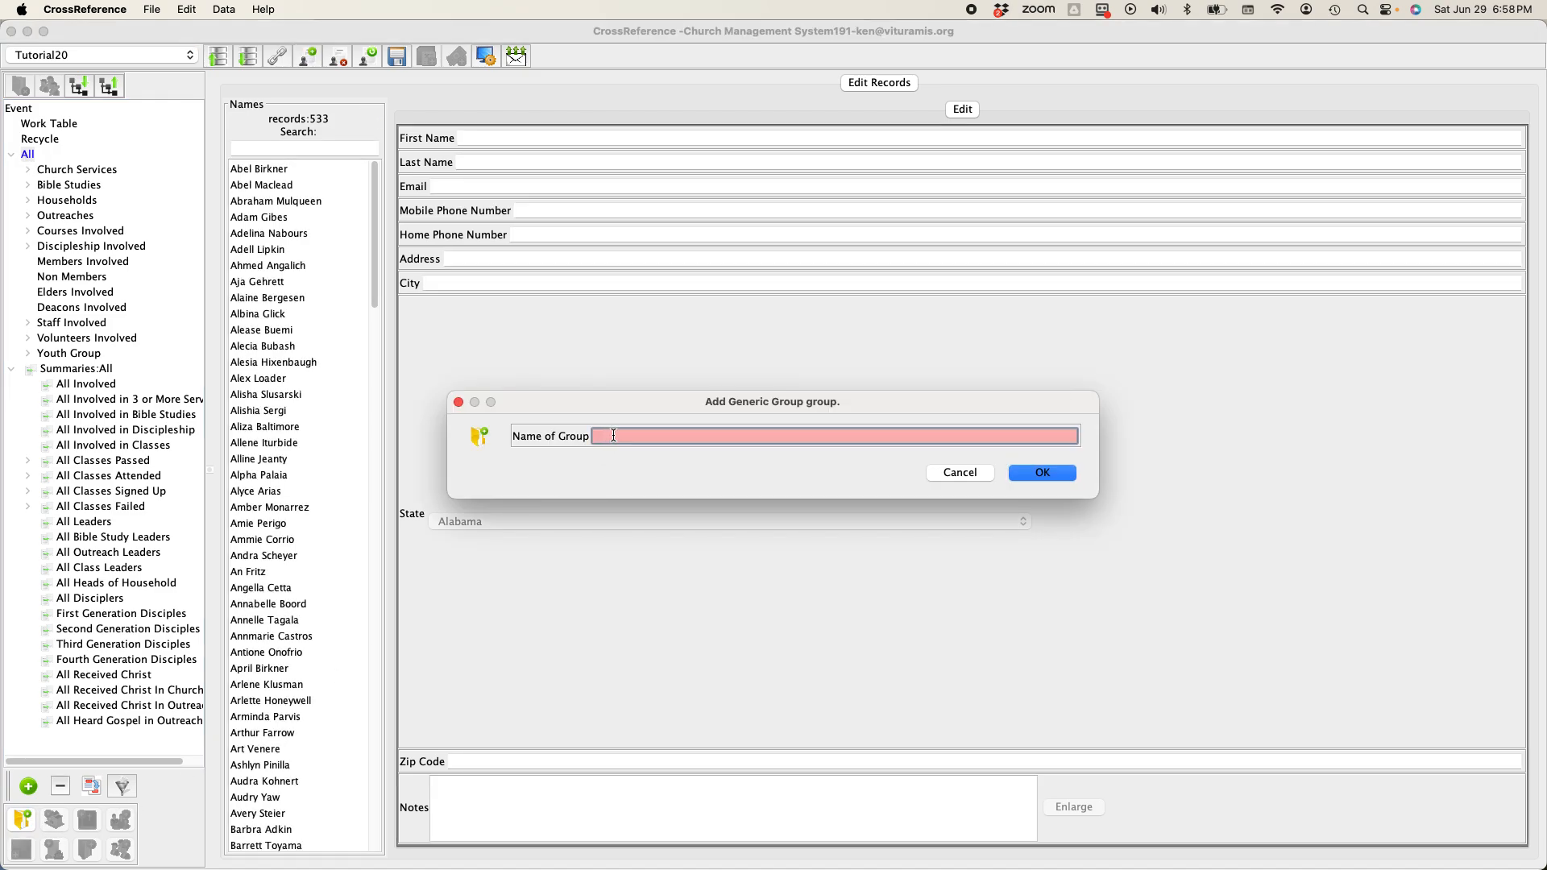
{"action": "type", "text": "Bad Email Addresses"}
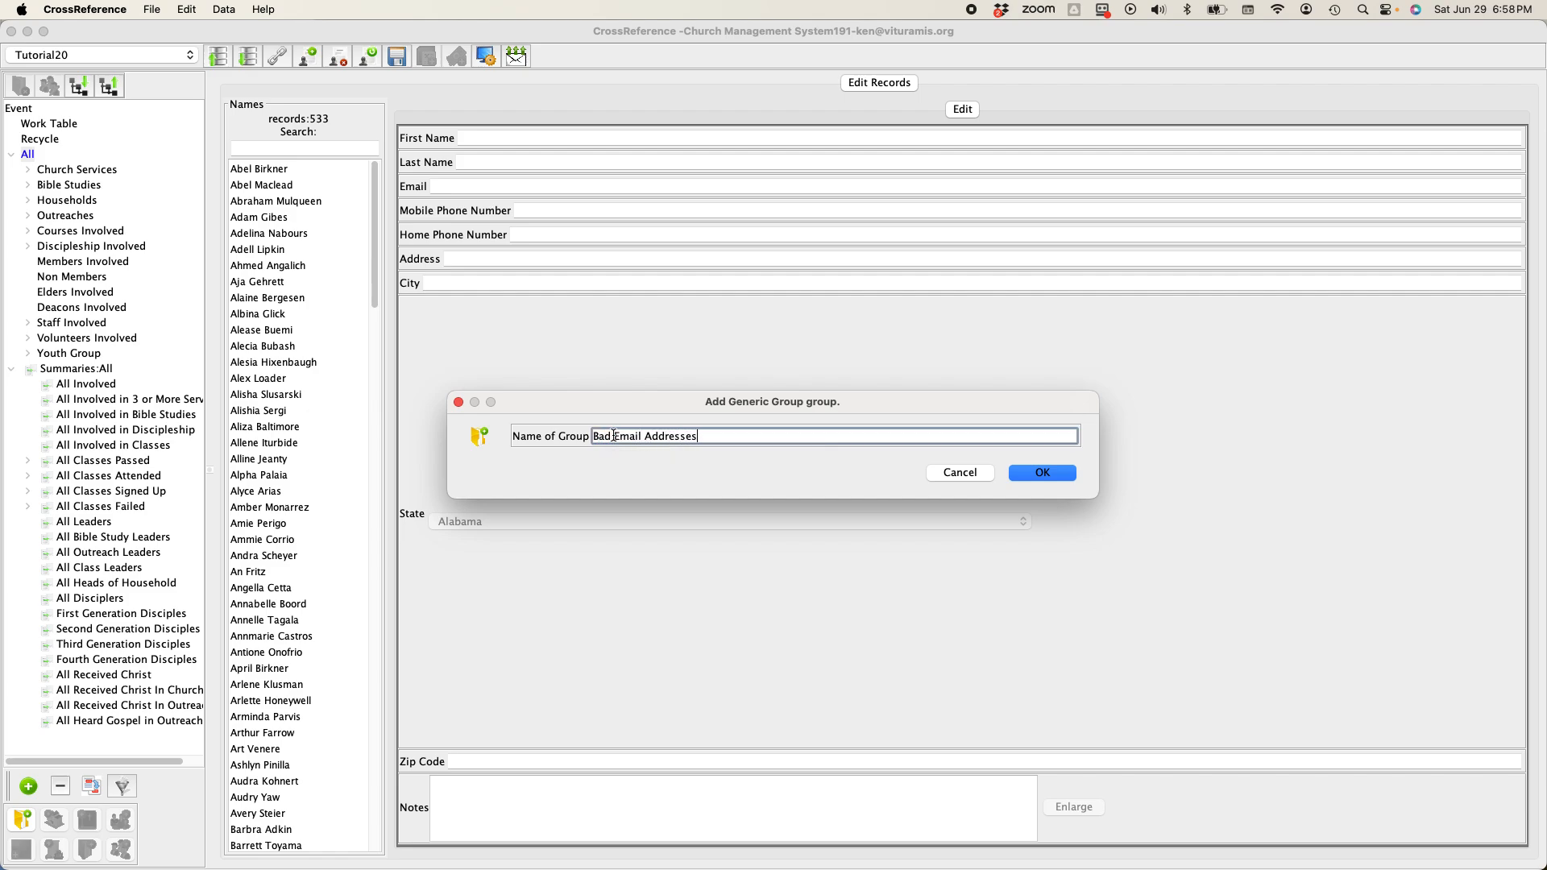
{"action": "key", "text": "Return"}
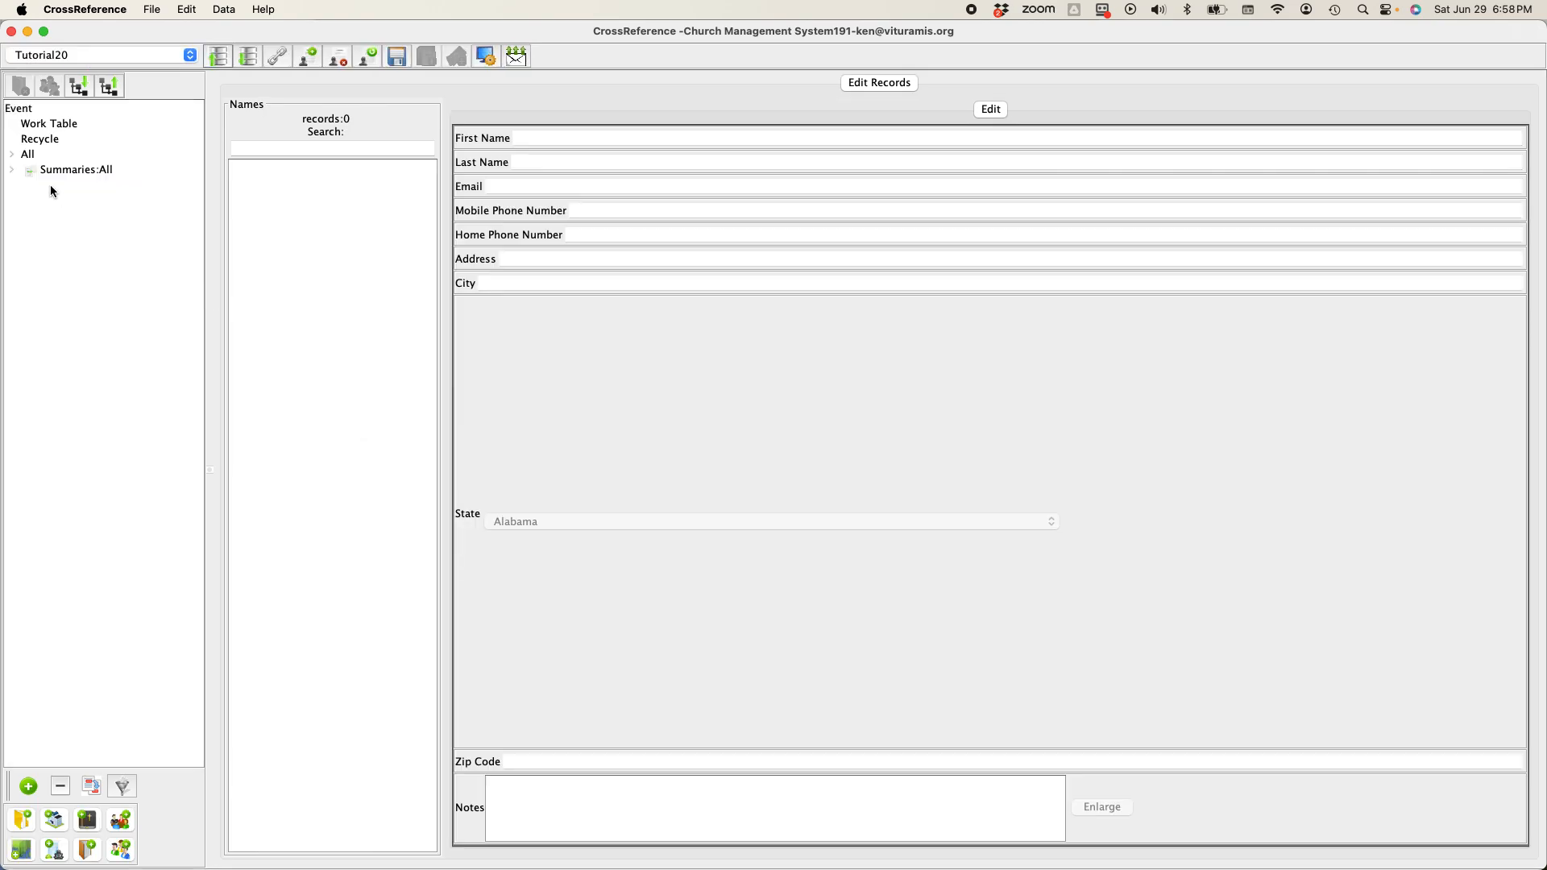
{"action": "left_click", "coordinate": [12, 155]}
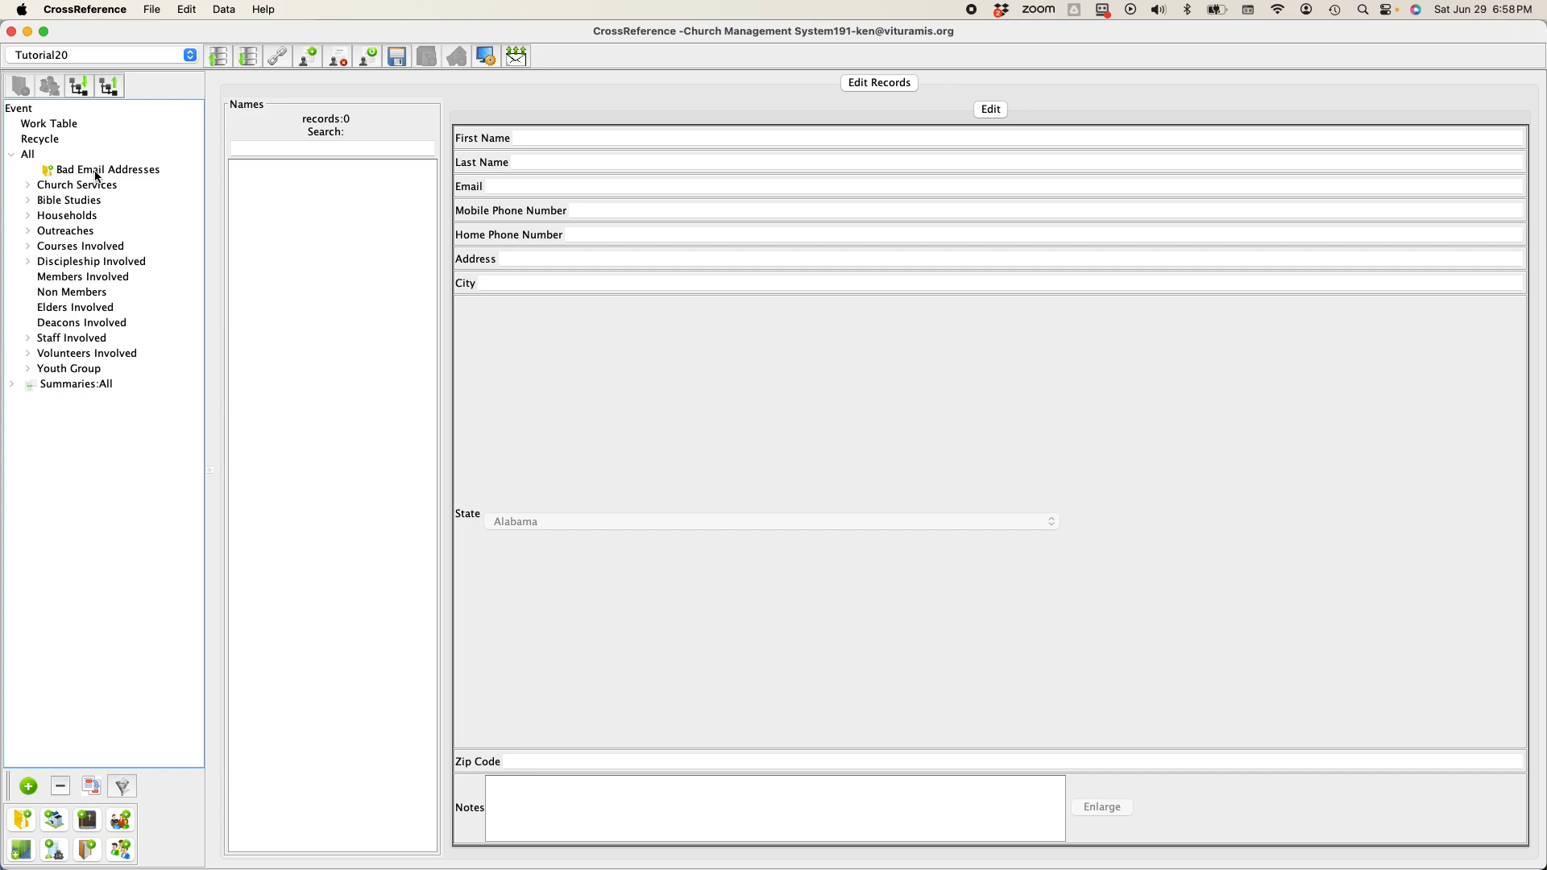
{"action": "left_click", "coordinate": [30, 154]}
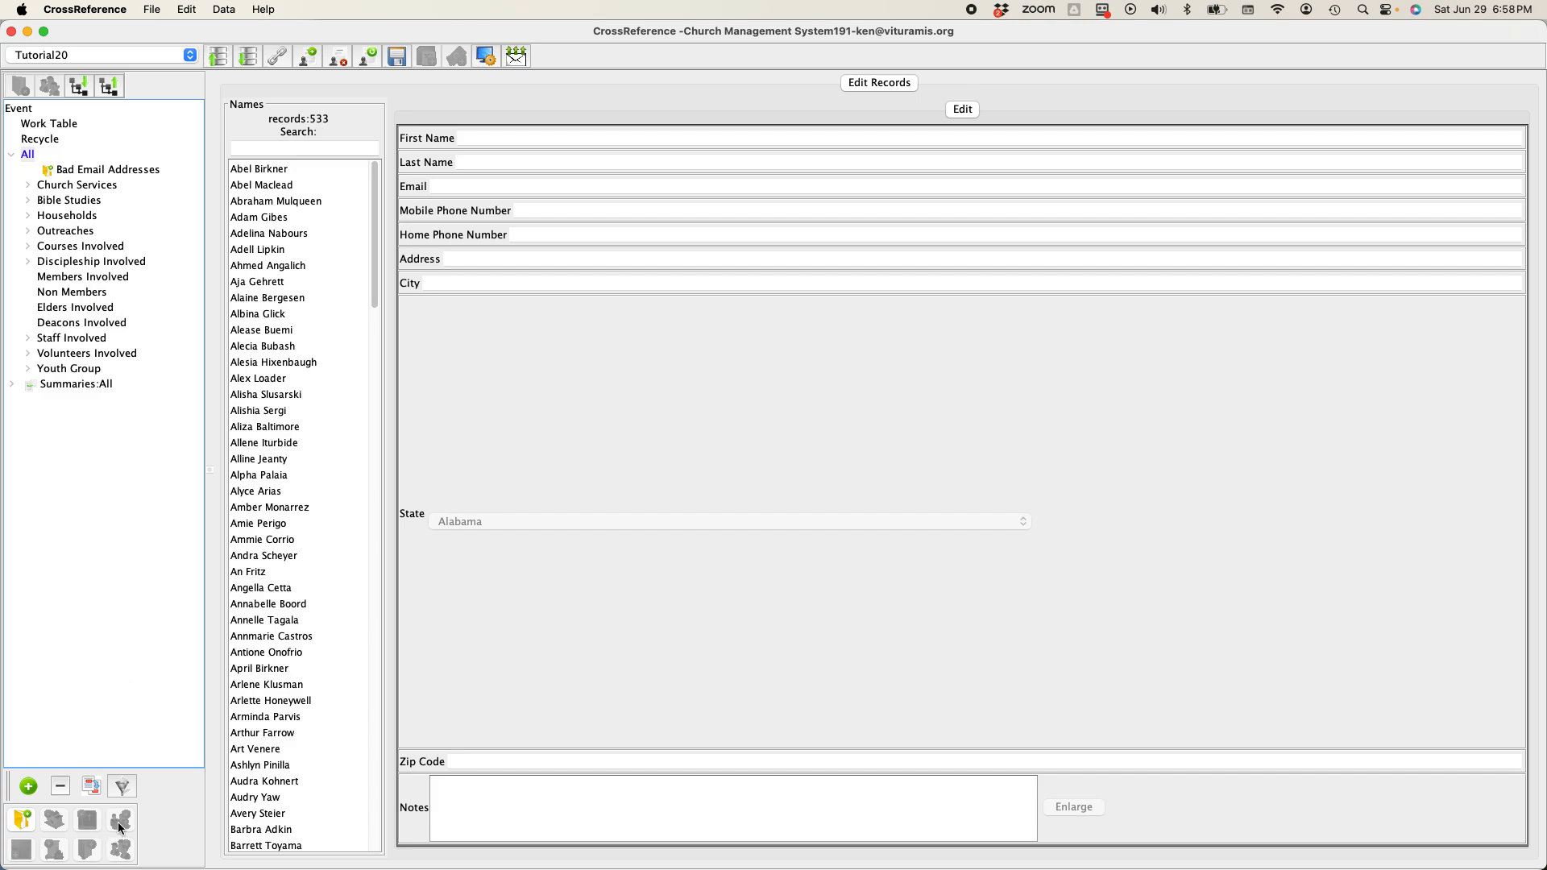
{"action": "left_click", "coordinate": [122, 788]}
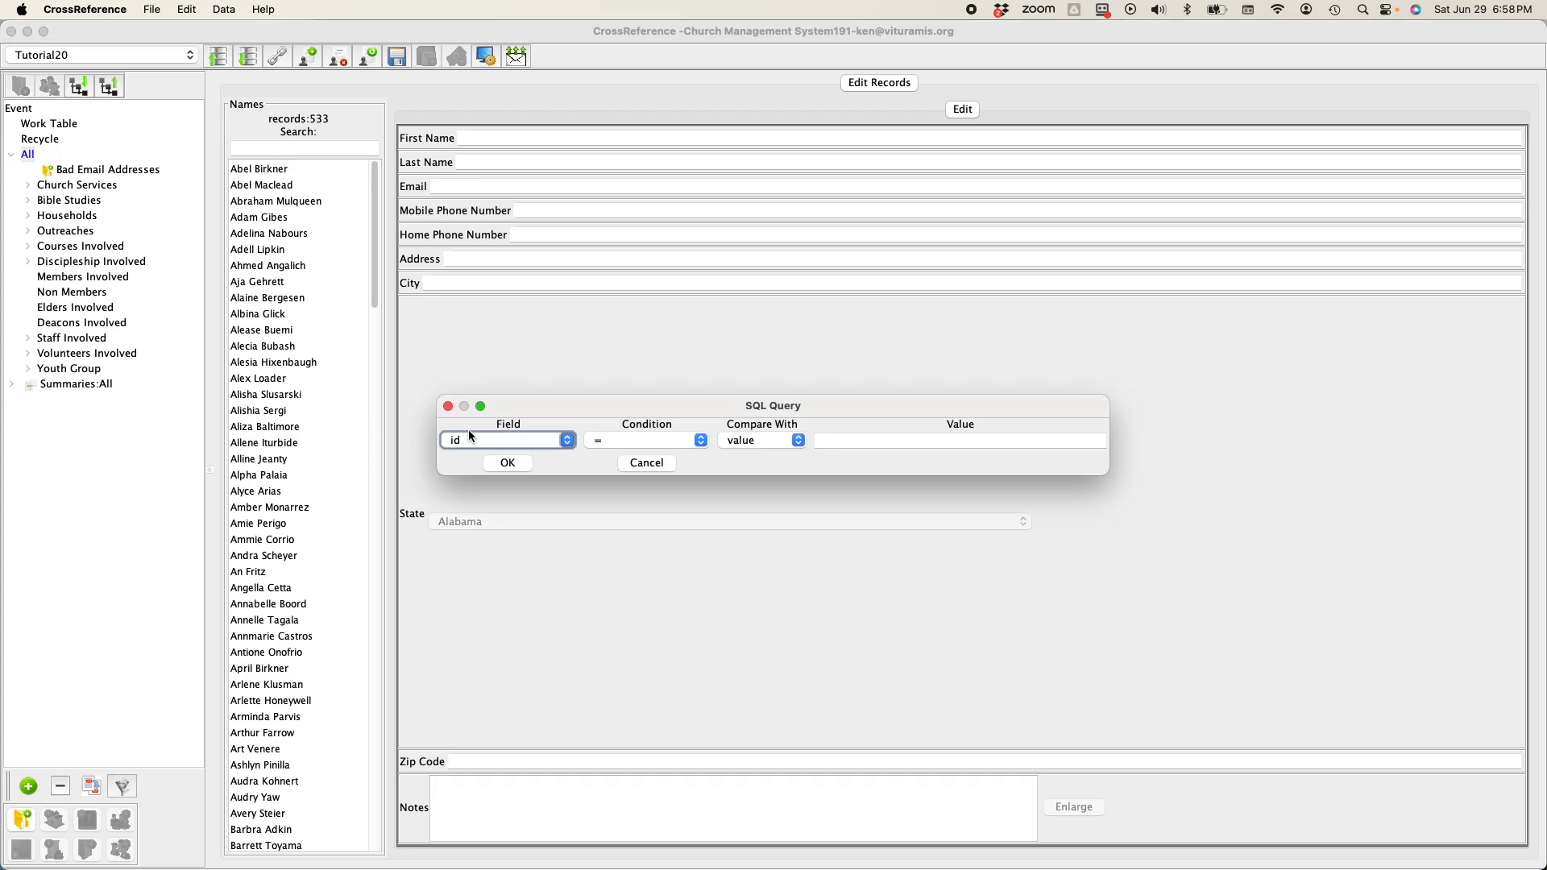
{"action": "left_click", "coordinate": [524, 442]}
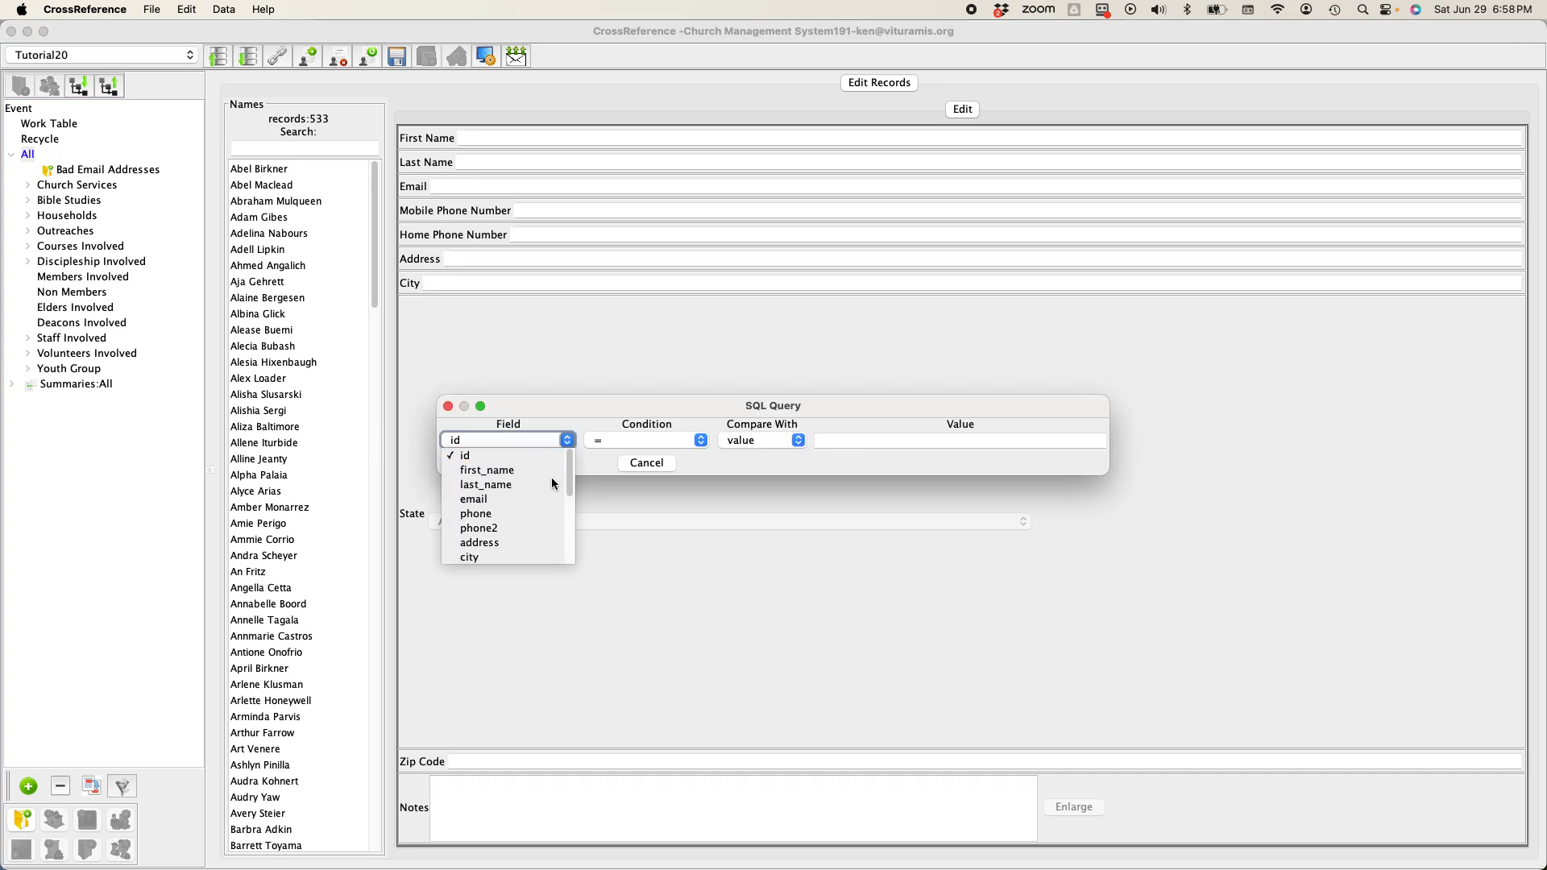
{"action": "left_click", "coordinate": [506, 498]}
{"action": "left_click", "coordinate": [857, 441]}
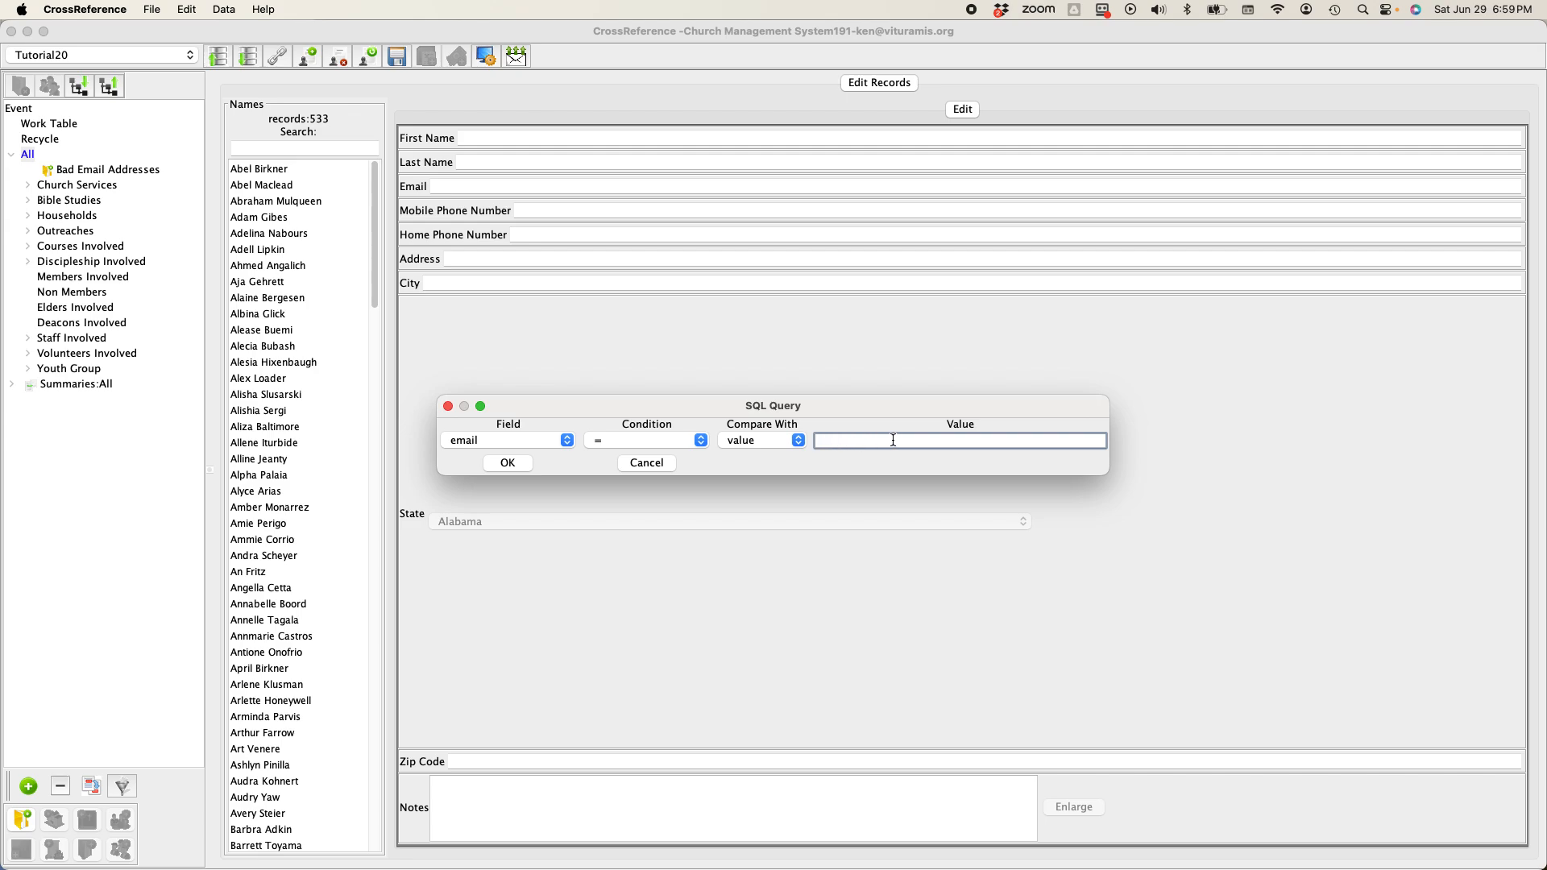
{"action": "left_click", "coordinate": [647, 464]}
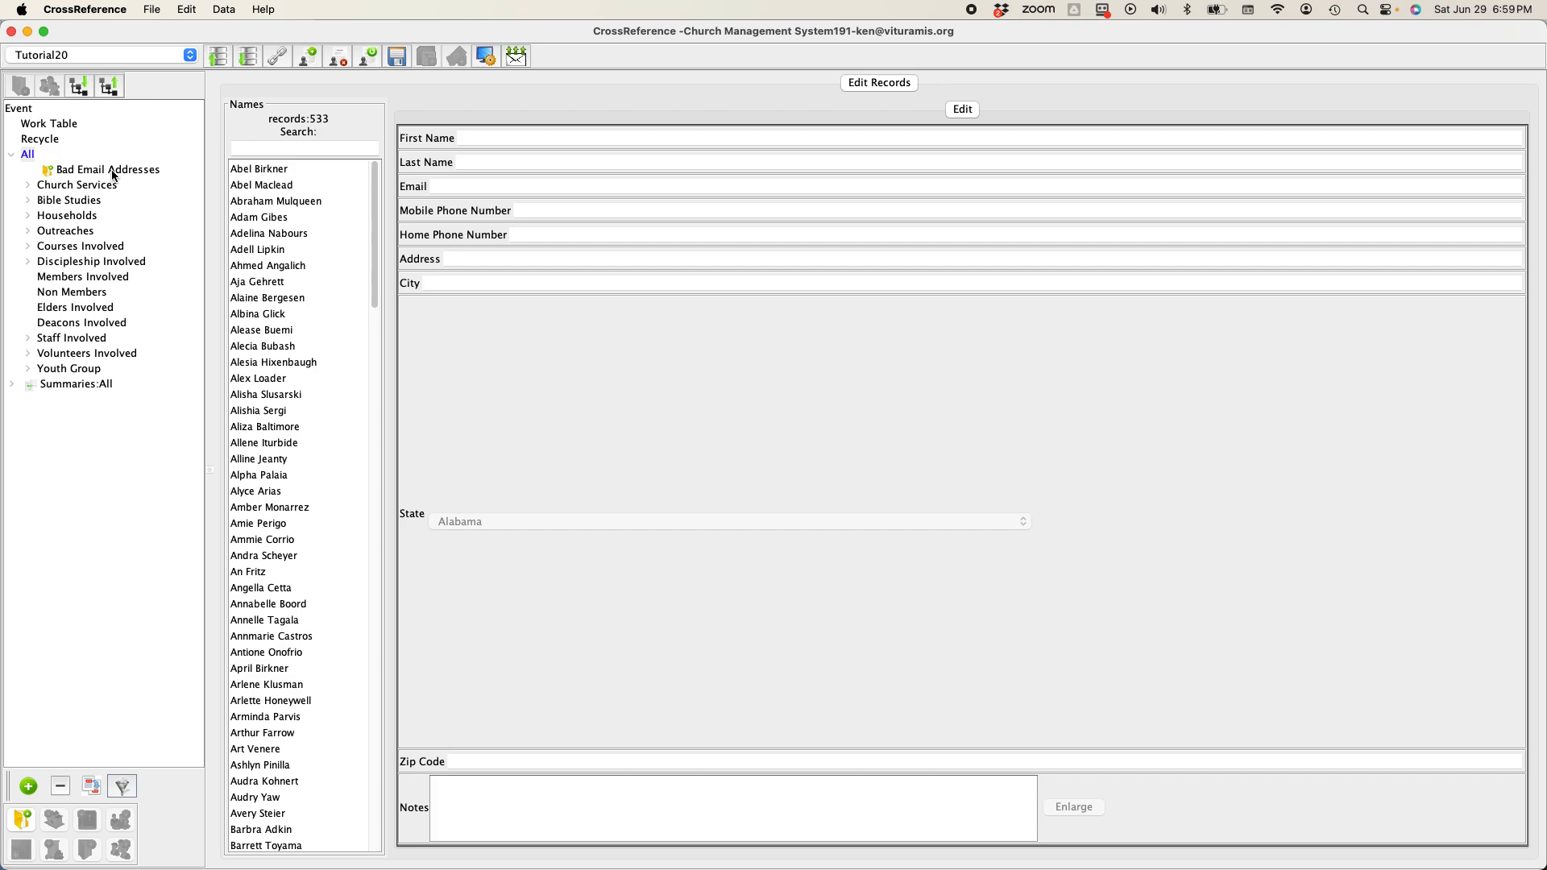
- Subtract the All Involved in Bible Studies summary and the Bad Email Addresses group from the Work Table
{"action": "left_click", "coordinate": [64, 200]}
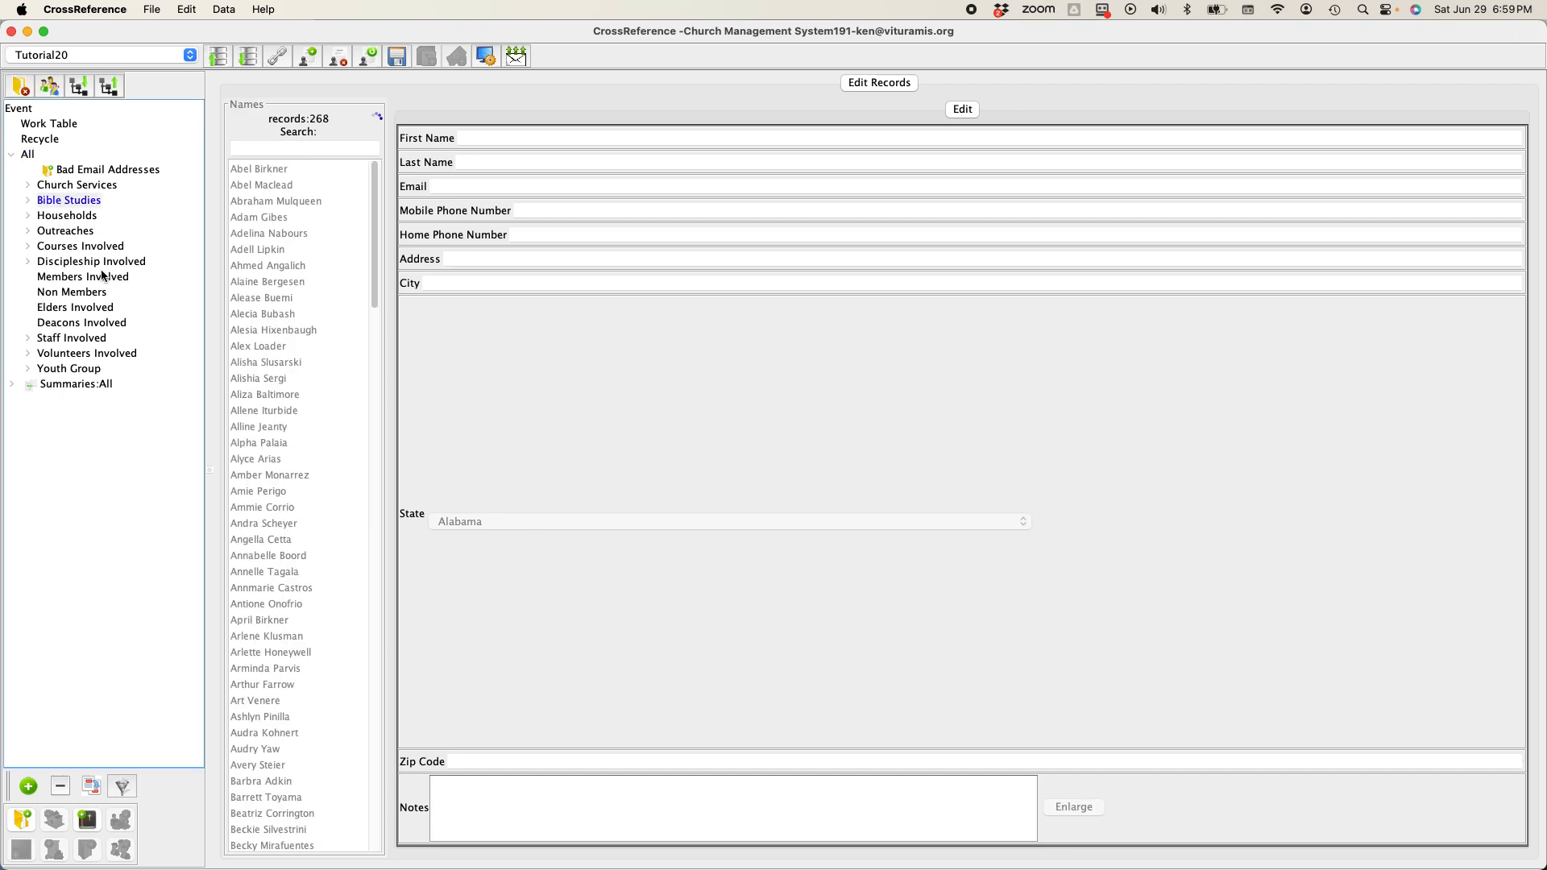
{"action": "left_click", "coordinate": [61, 787]}
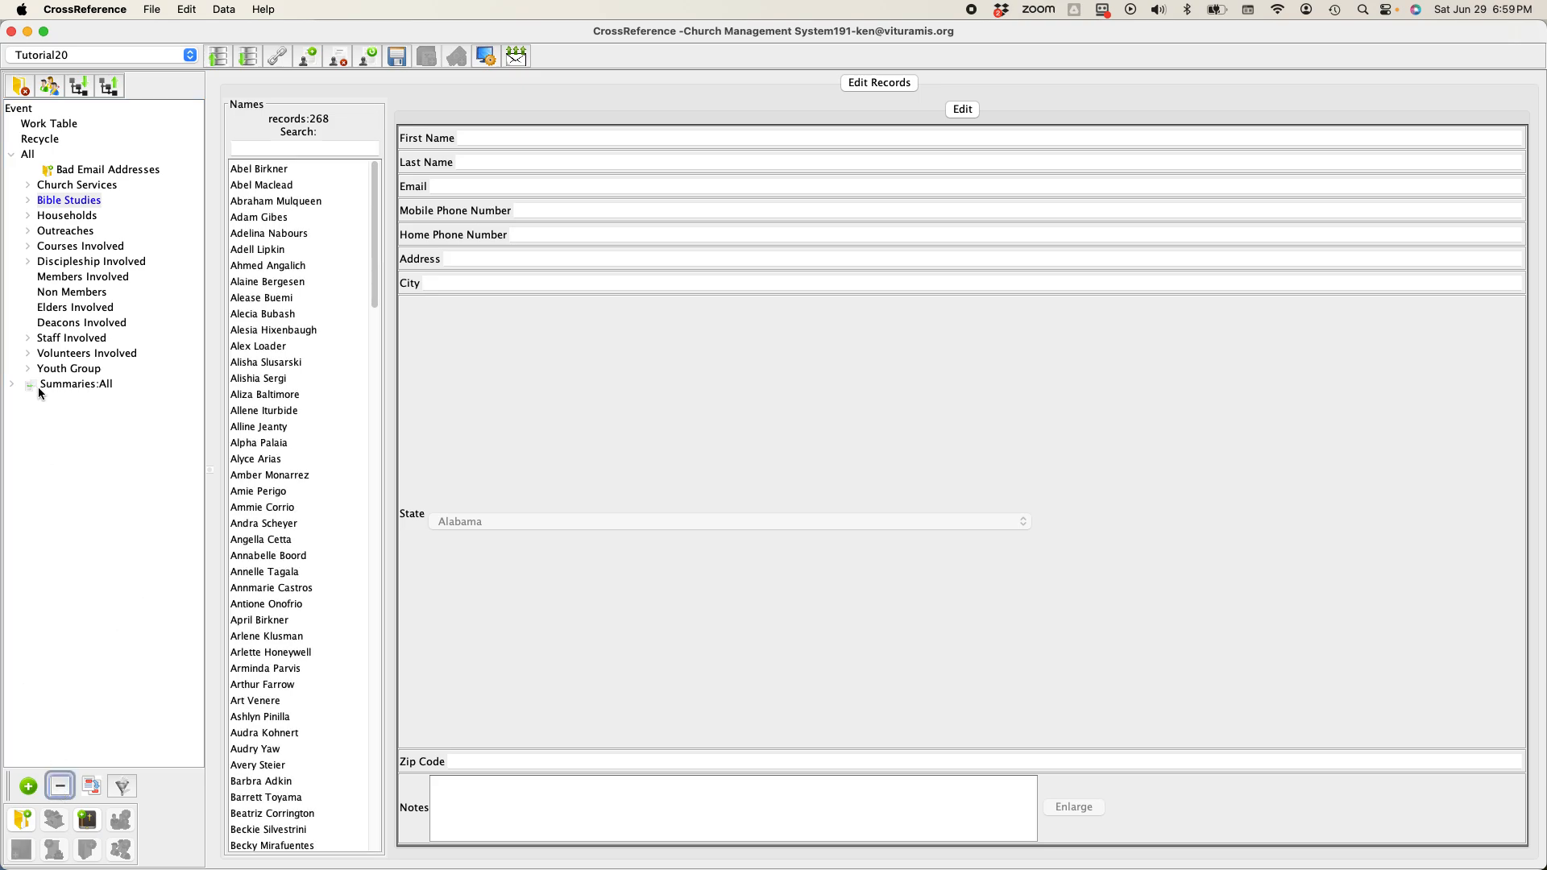
{"action": "left_click", "coordinate": [12, 385]}
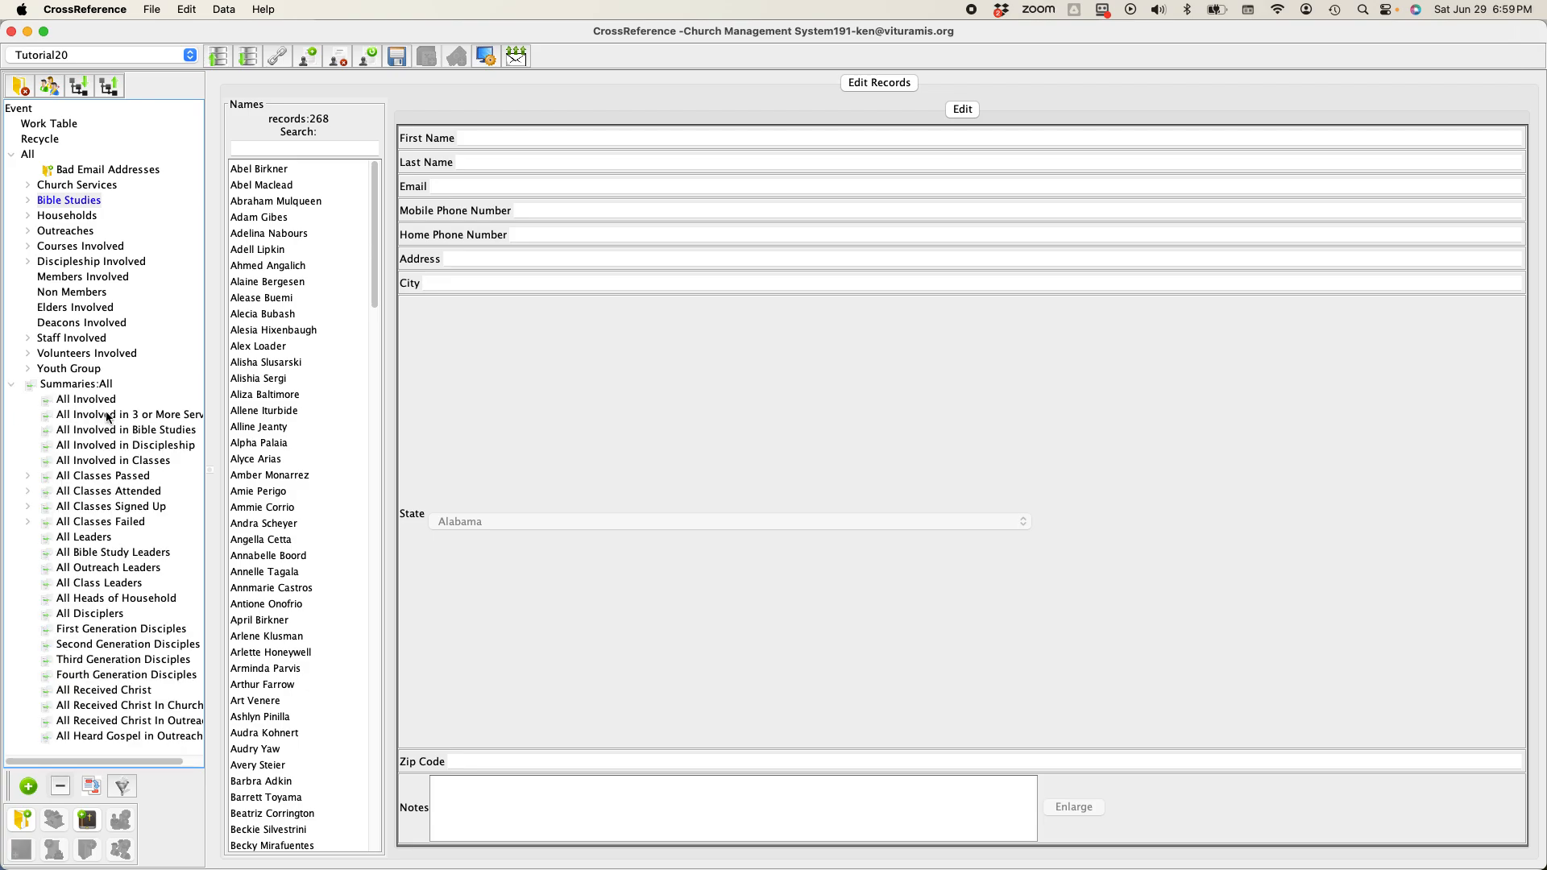
{"action": "left_click", "coordinate": [117, 436]}
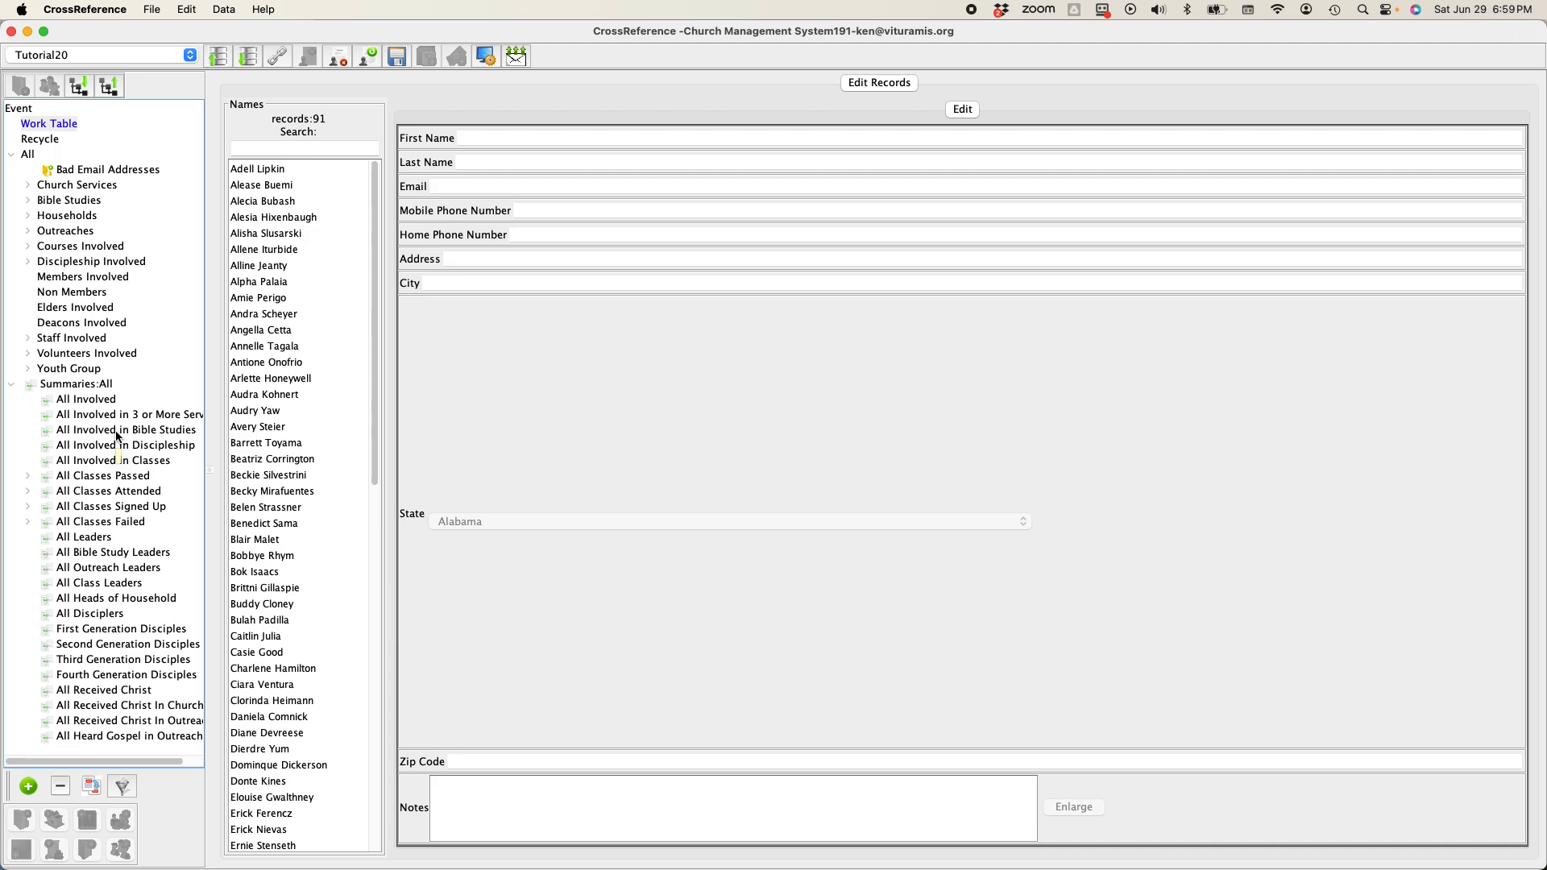
{"action": "left_click", "coordinate": [59, 786]}
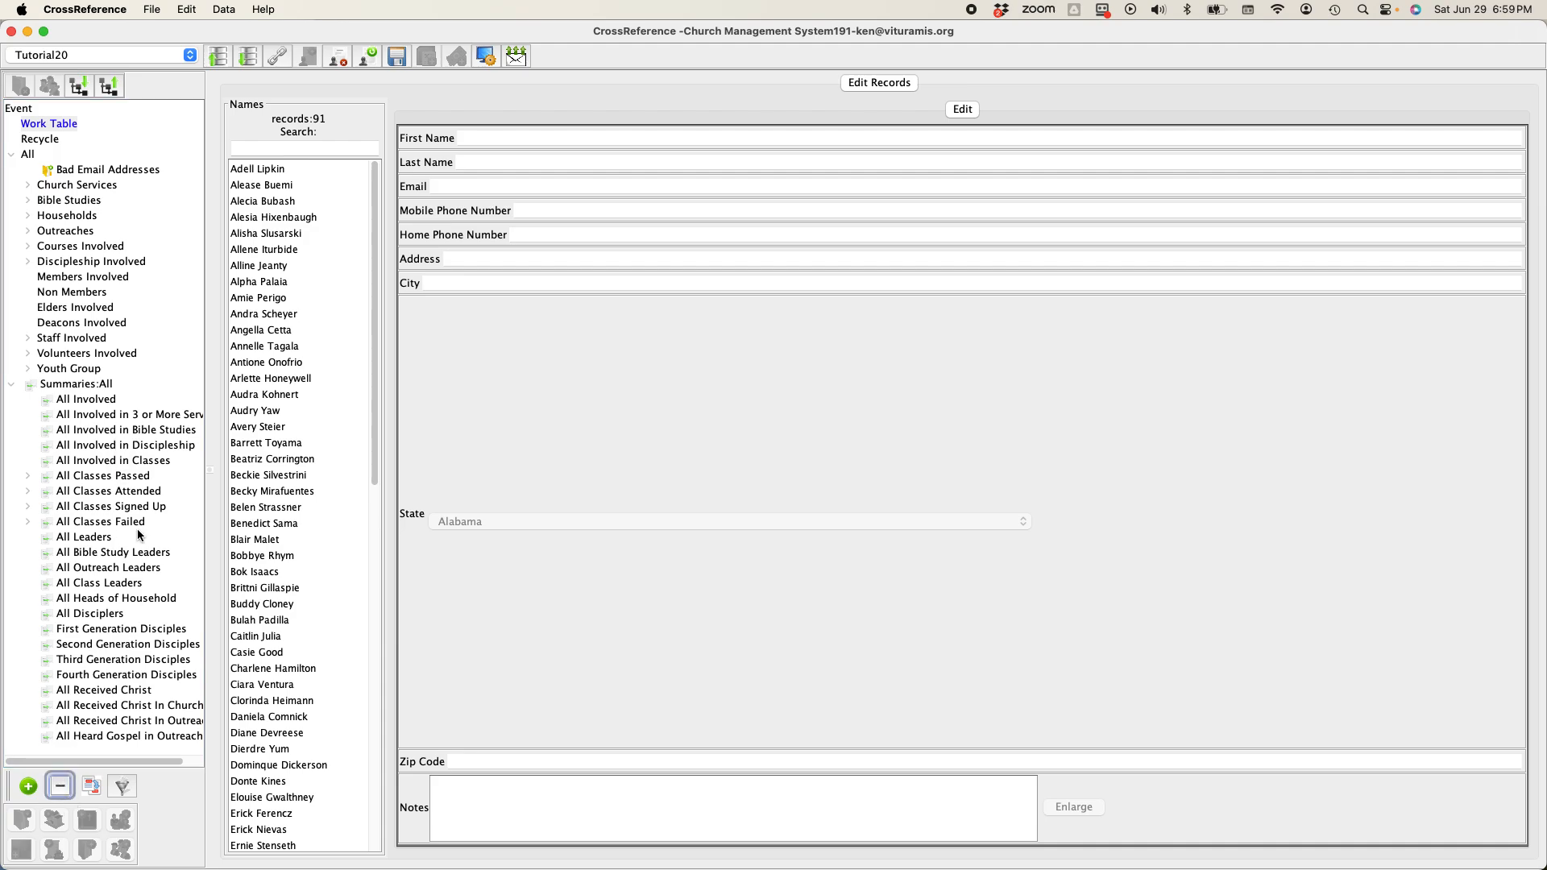
{"action": "left_click", "coordinate": [95, 169]}
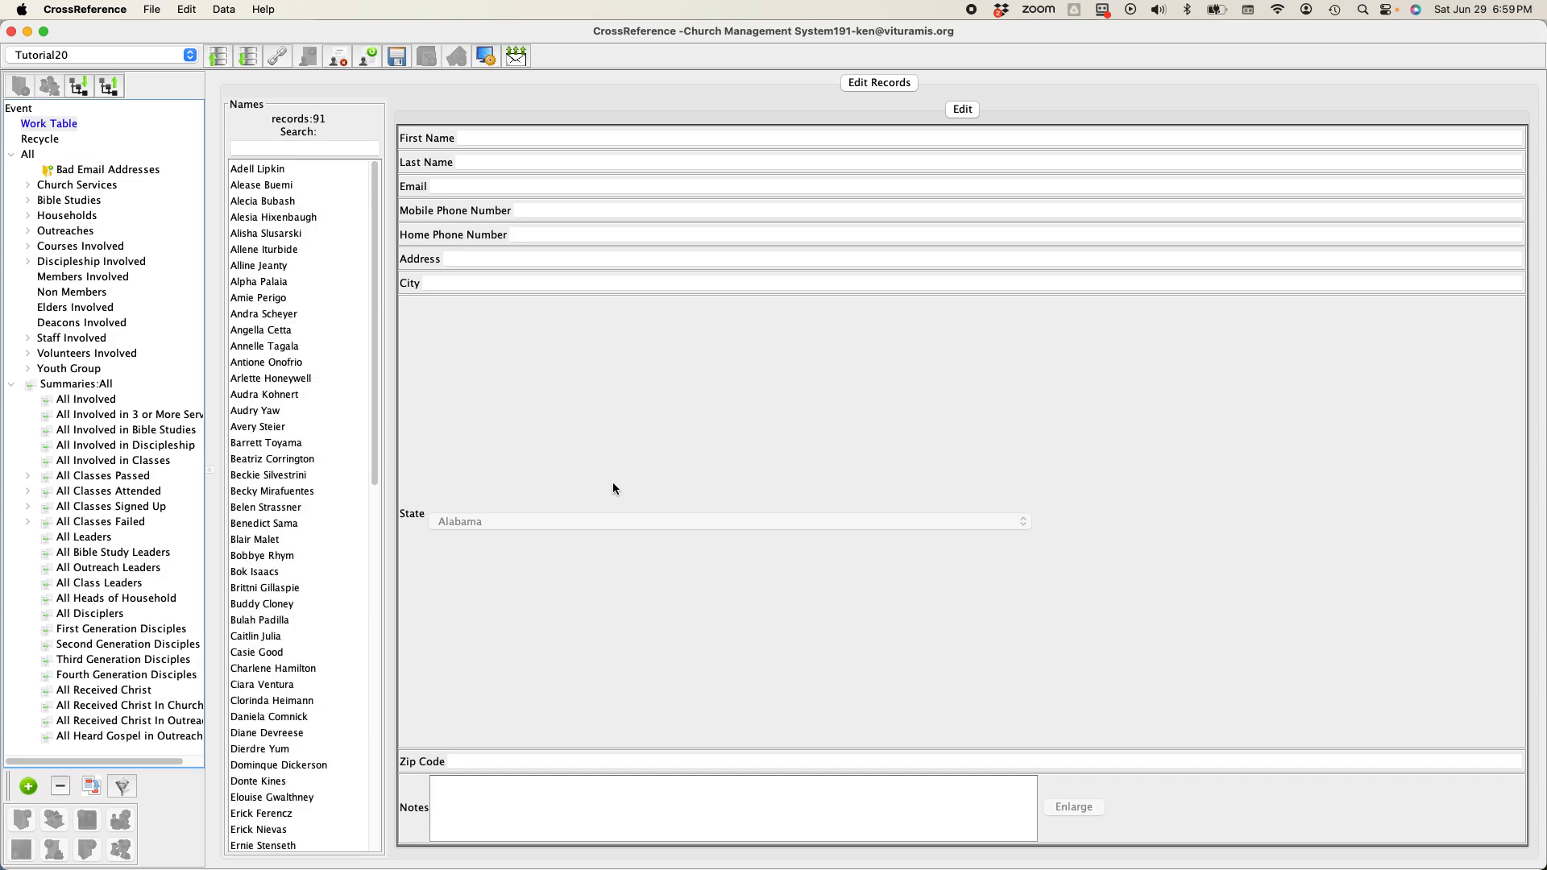